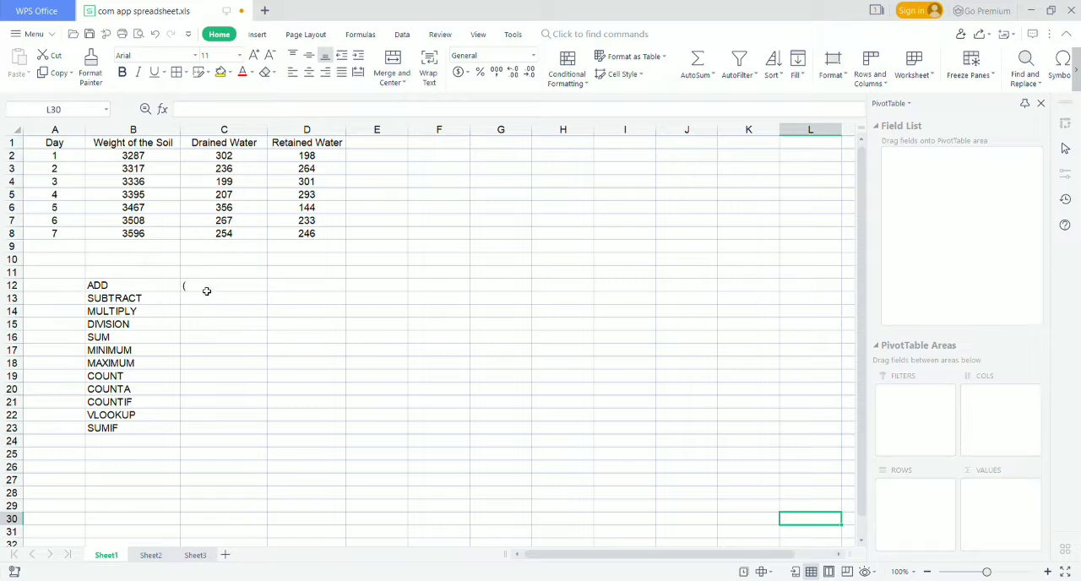
# Replace the stray bracket in C12 beside ADD with a formula that adds B2 and C4.
pyautogui.click(206, 291)
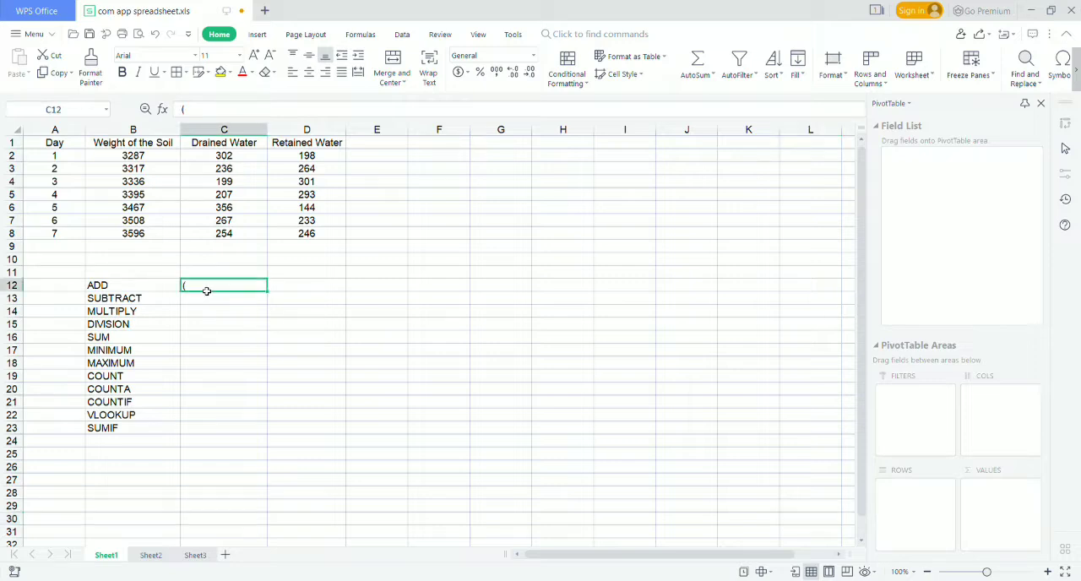
pyautogui.press('BackSpace')
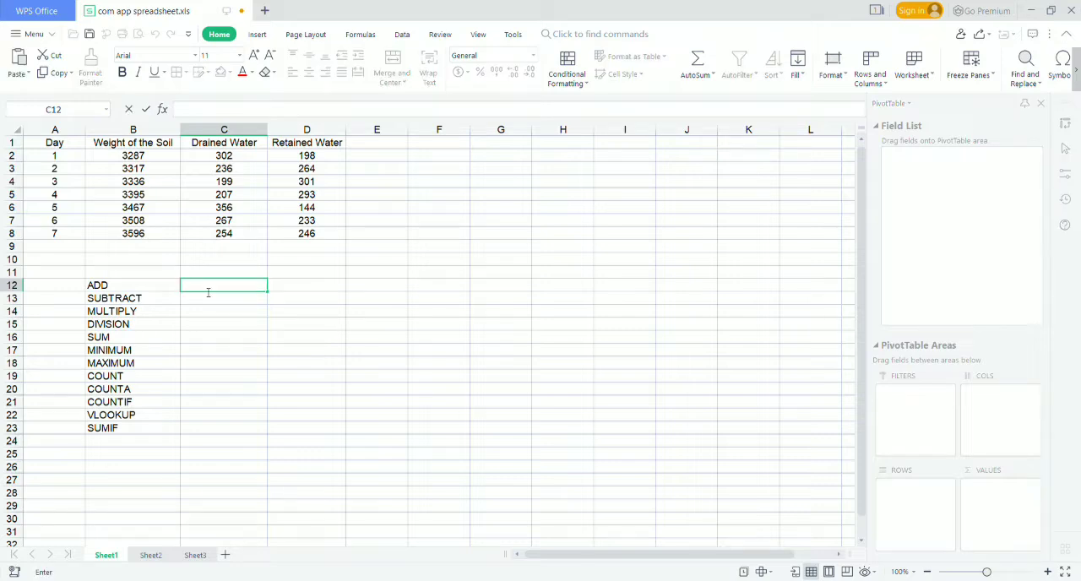
pyautogui.write('=(')
pyautogui.click(148, 157)
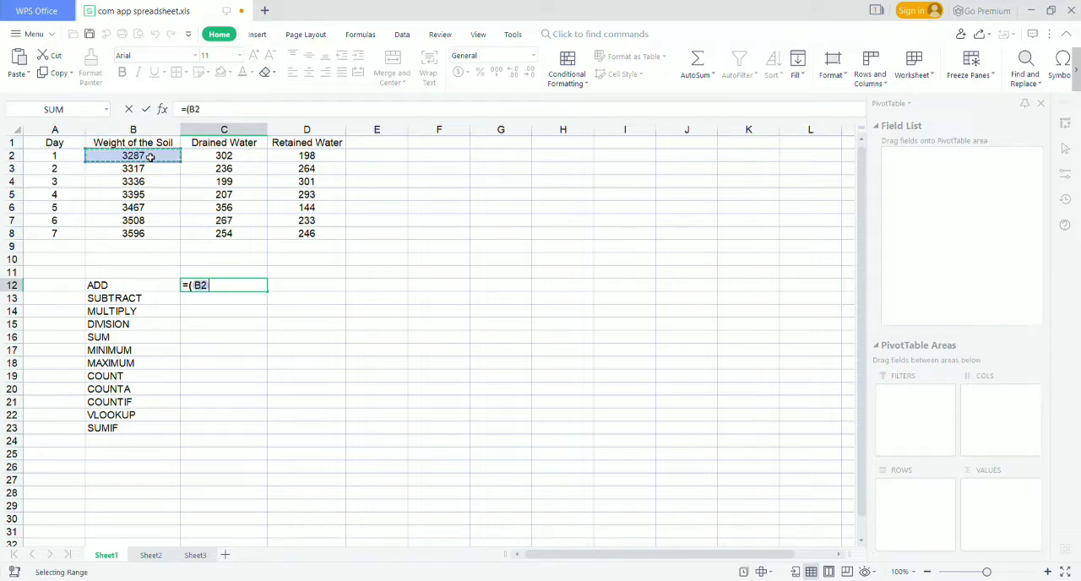
pyautogui.write('+')
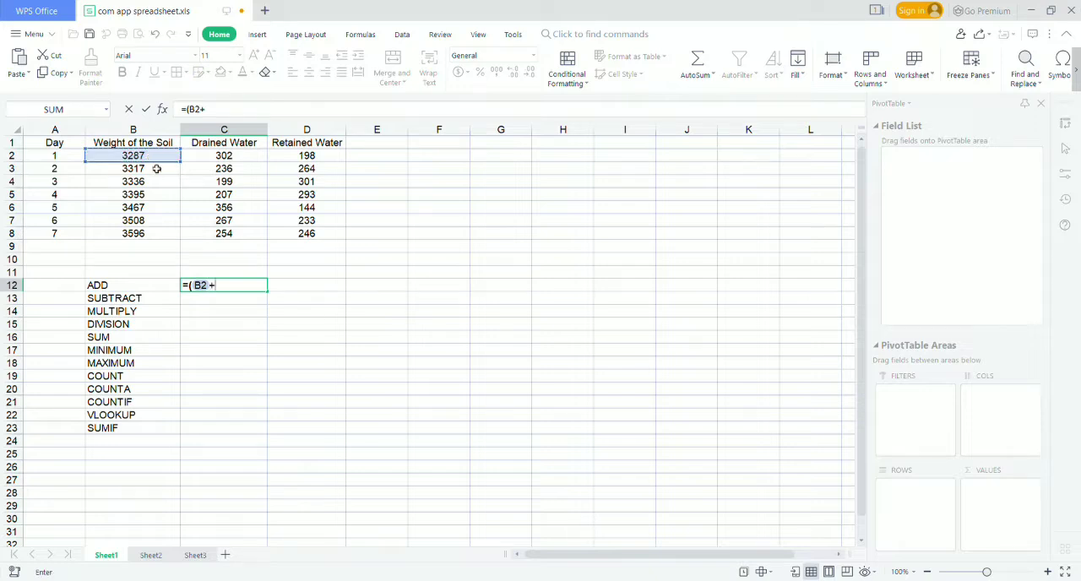
pyautogui.click(226, 181)
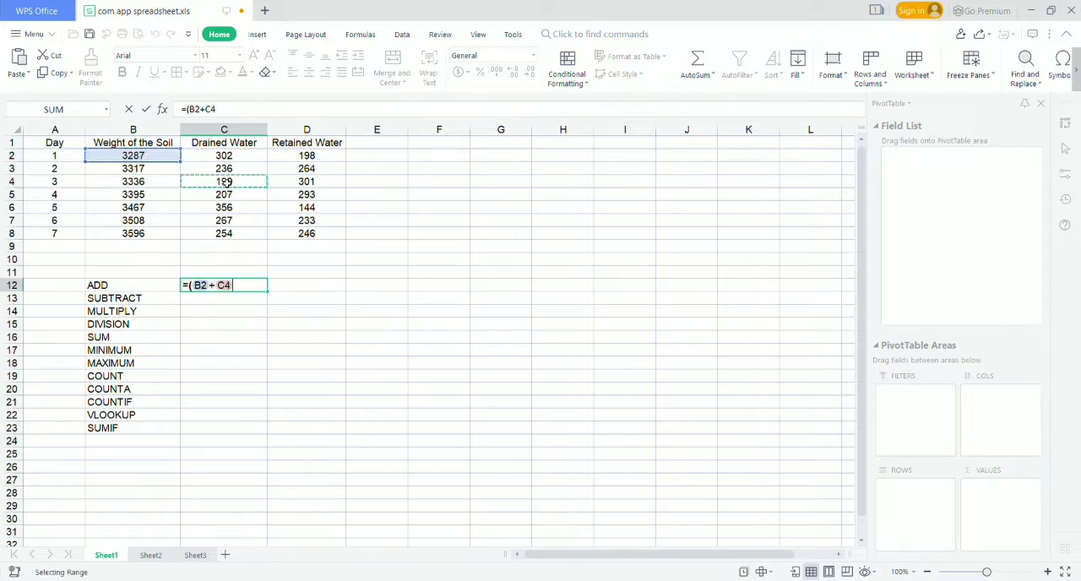
pyautogui.press('Return')
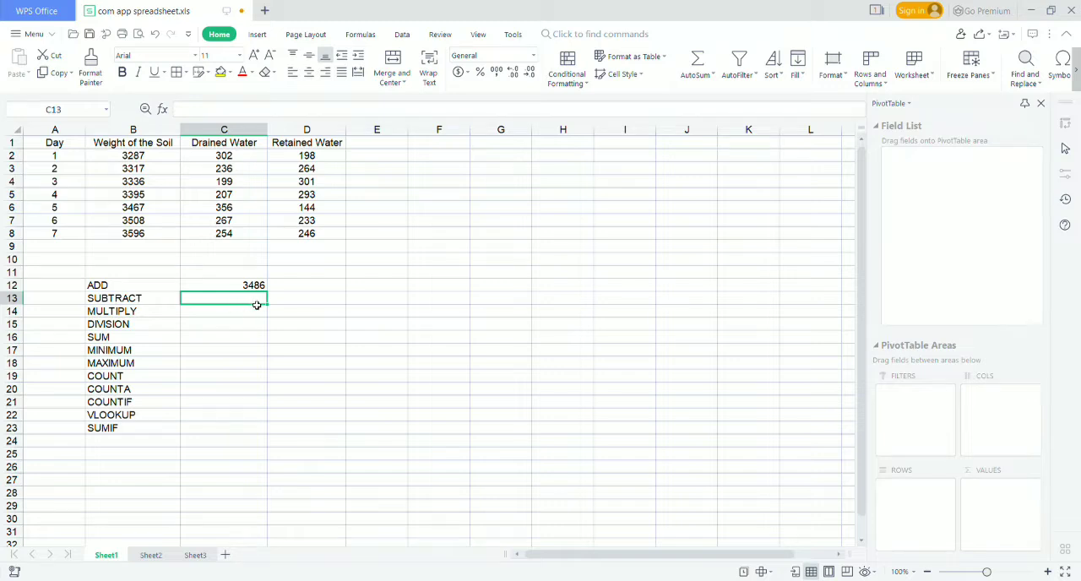
# Enter a formula in C13 beside SUBTRACT that subtracts D2 from C2.
pyautogui.write('=')
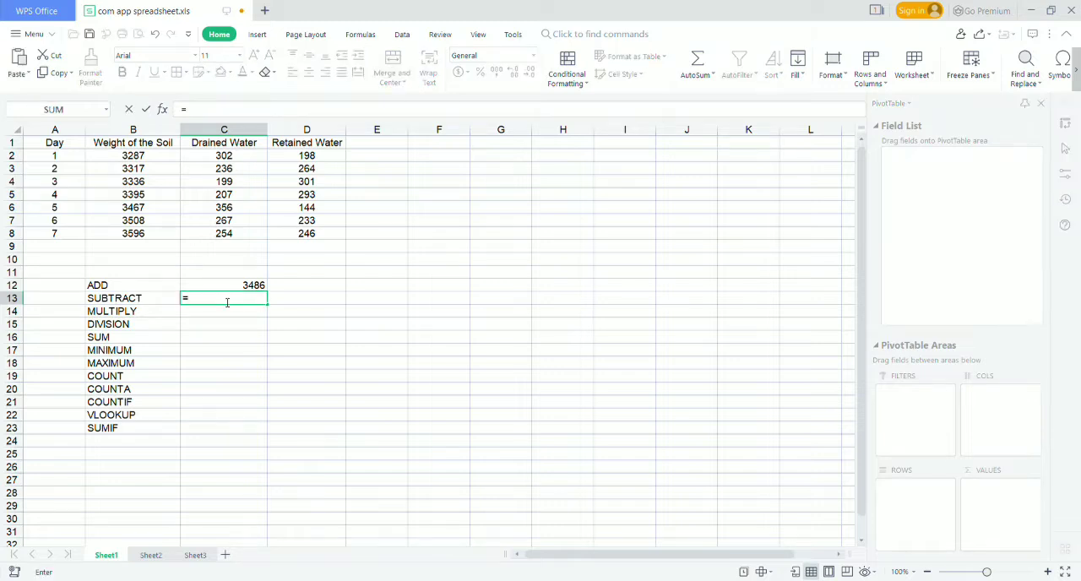
pyautogui.write('(')
pyautogui.click(226, 160)
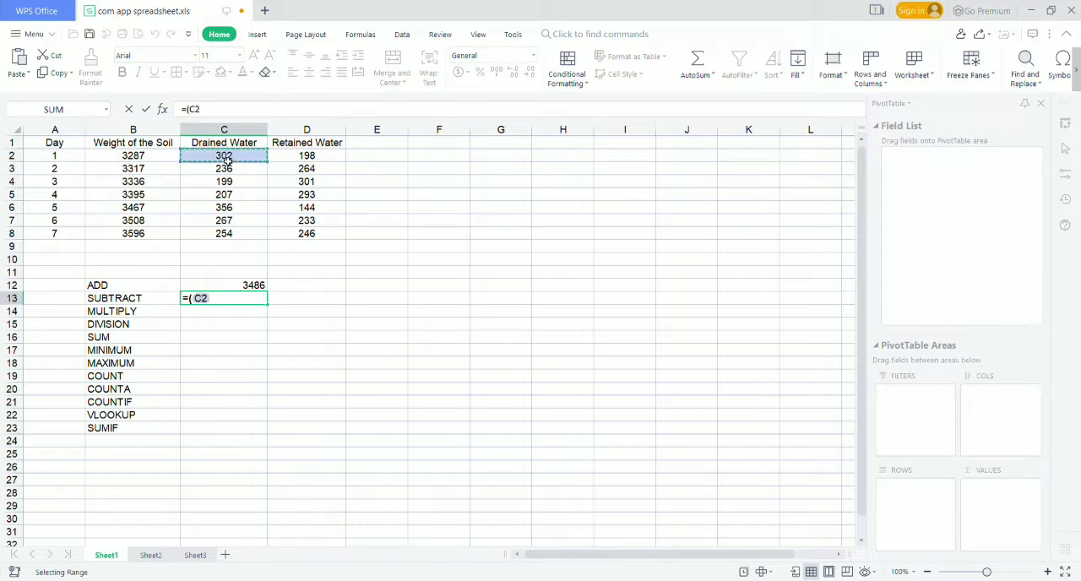
pyautogui.write('-')
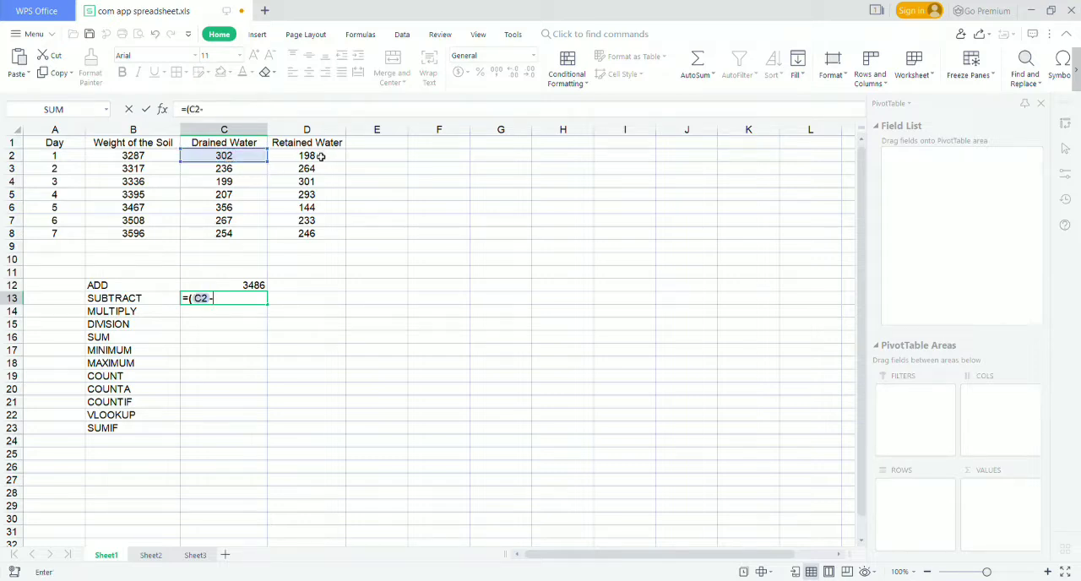
pyautogui.click(322, 158)
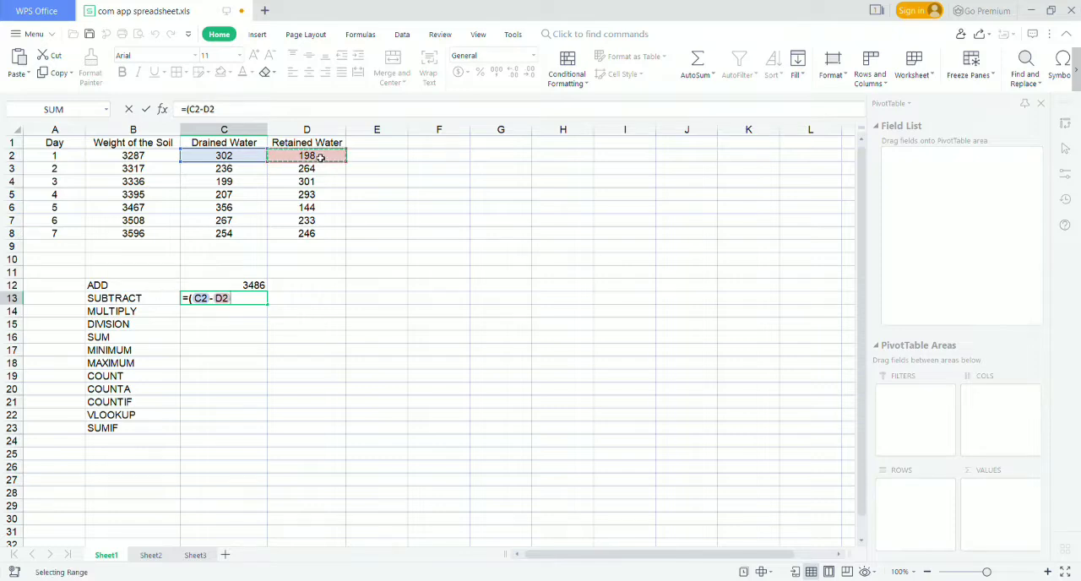
pyautogui.press('Return')
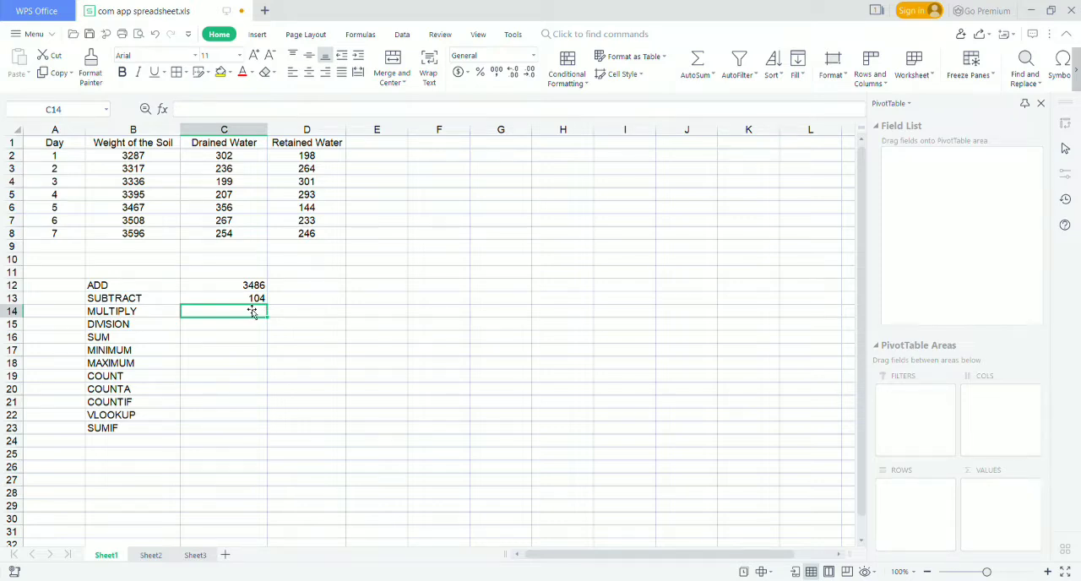
# Enter a formula in C14 beside MULTIPLY that multiplies C8 by D7.
pyautogui.write('=(')
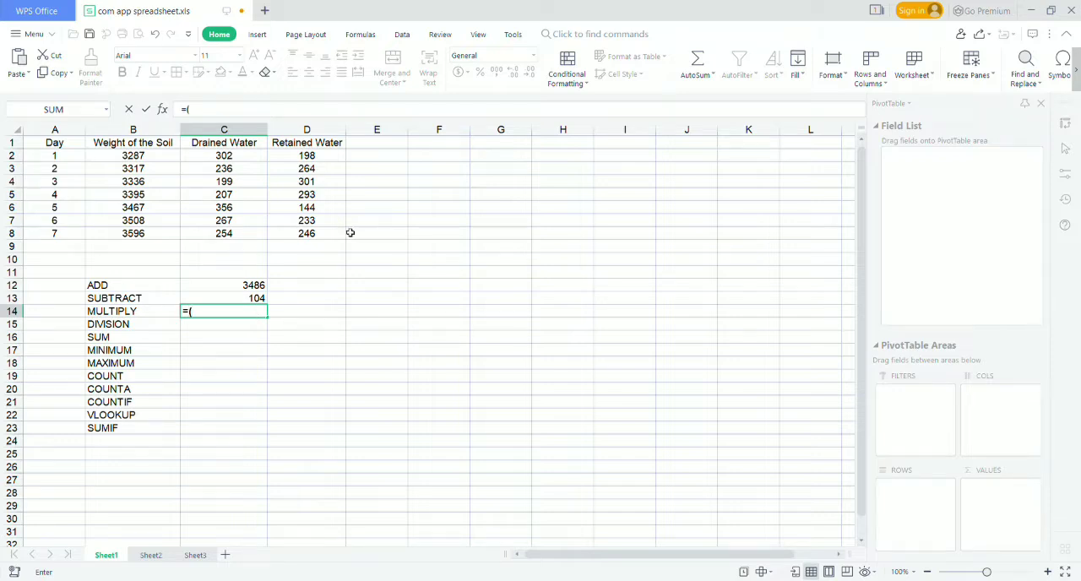
pyautogui.click(232, 235)
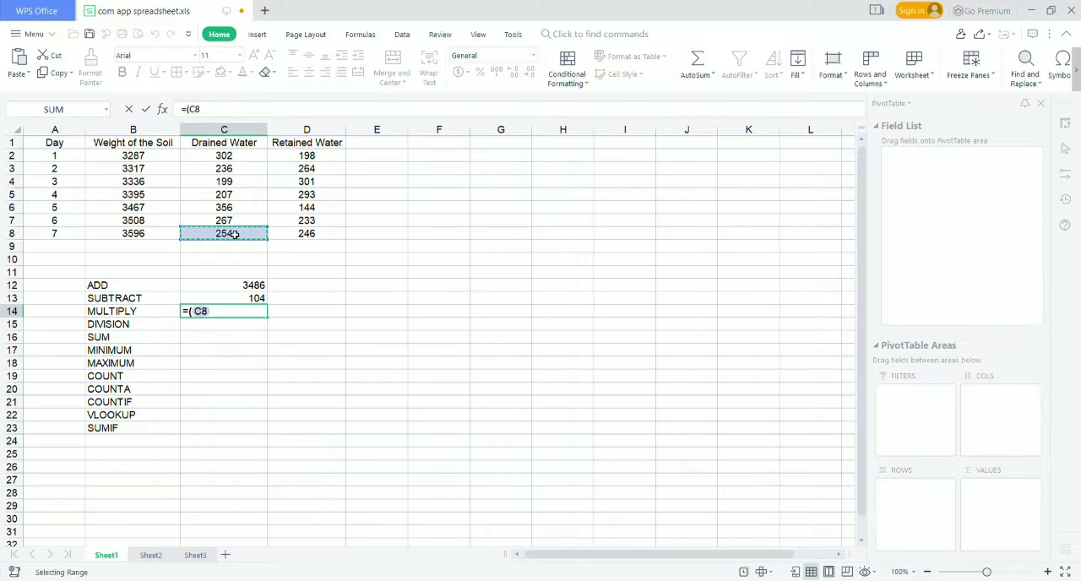
pyautogui.write('*')
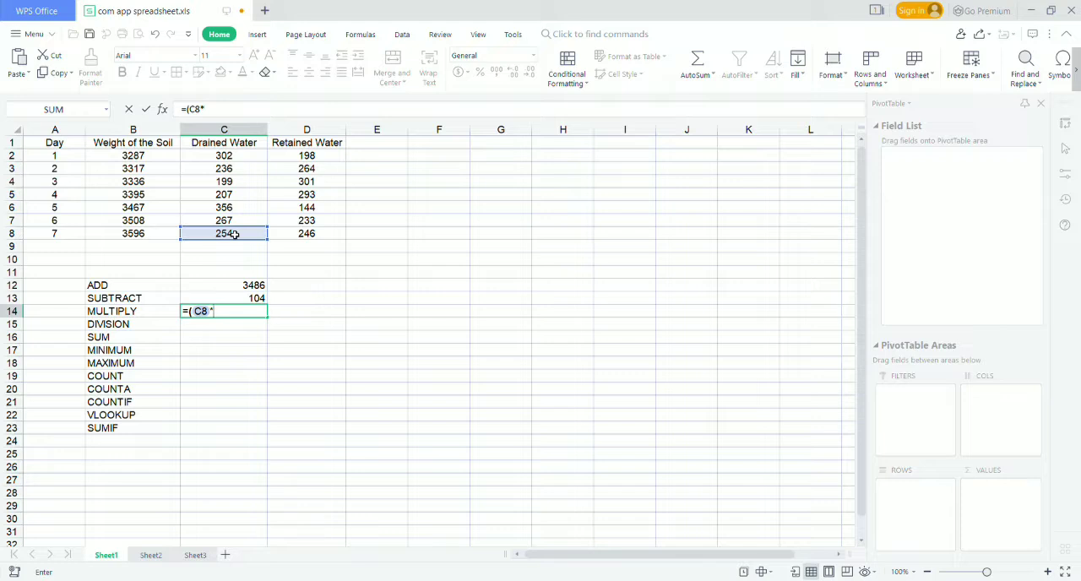
pyautogui.click(312, 223)
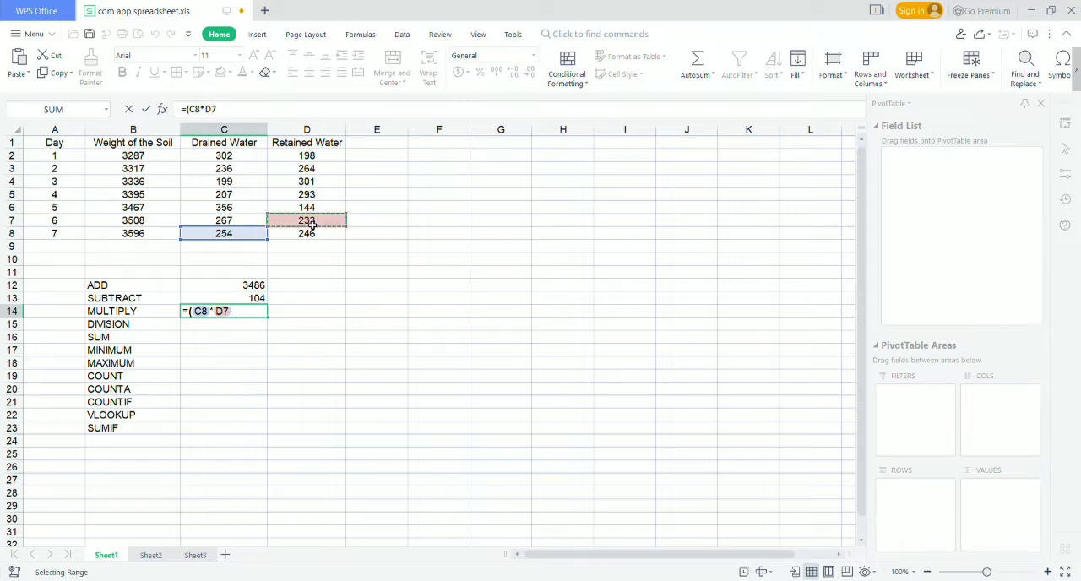
pyautogui.press('Return')
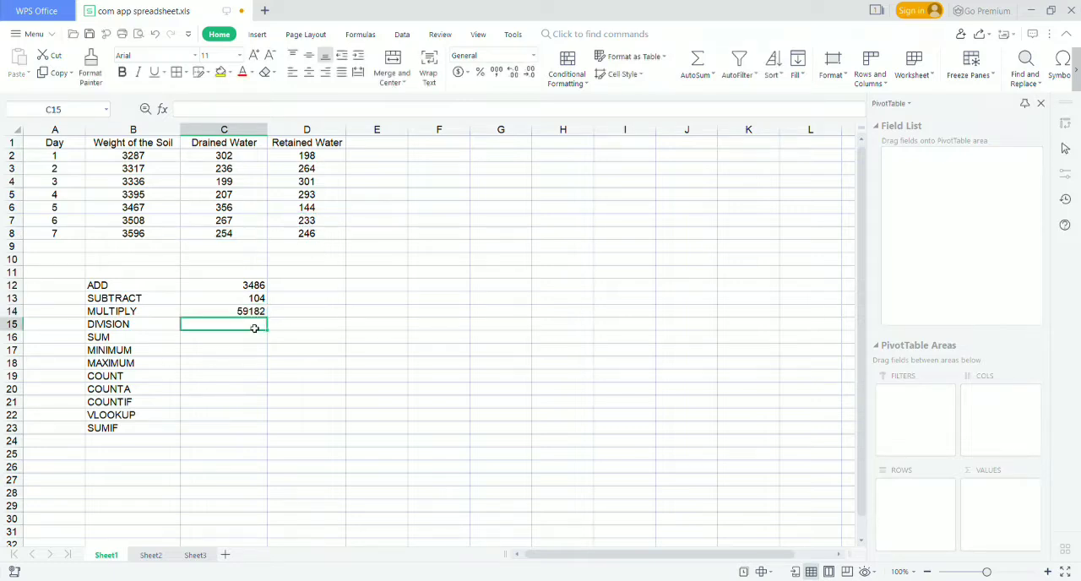
# Enter a formula in C15 beside DIVISION that divides C6 by D6.
pyautogui.write('=')
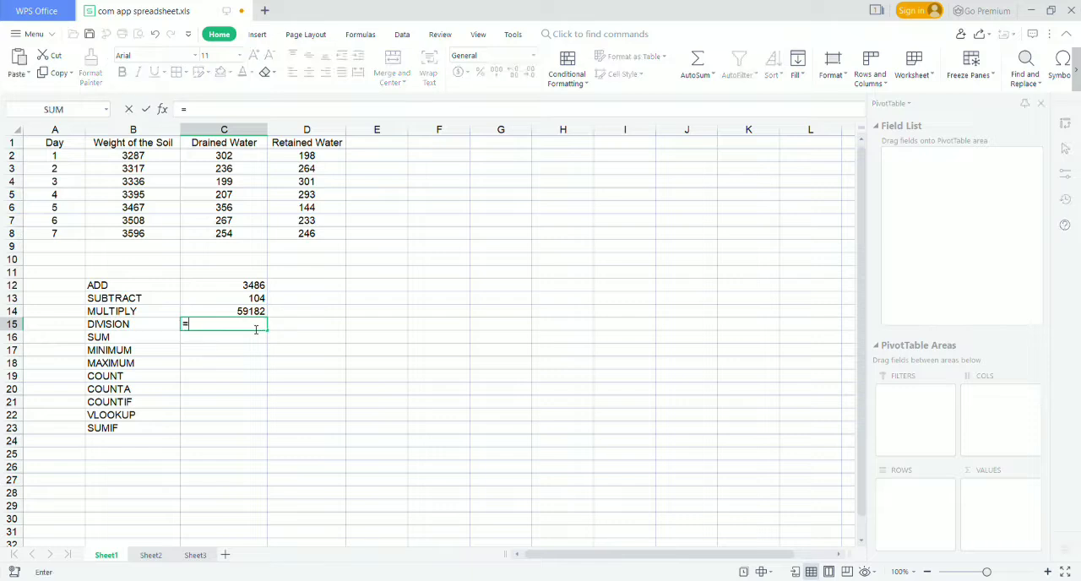
pyautogui.write('(/')
pyautogui.press('BackSpace')
pyautogui.click(228, 208)
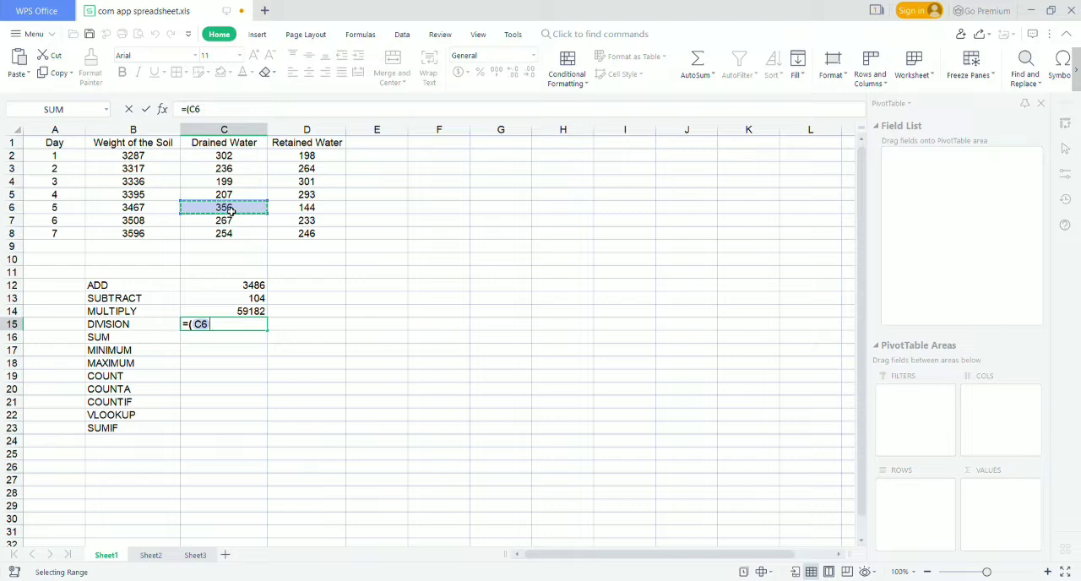
pyautogui.write('/')
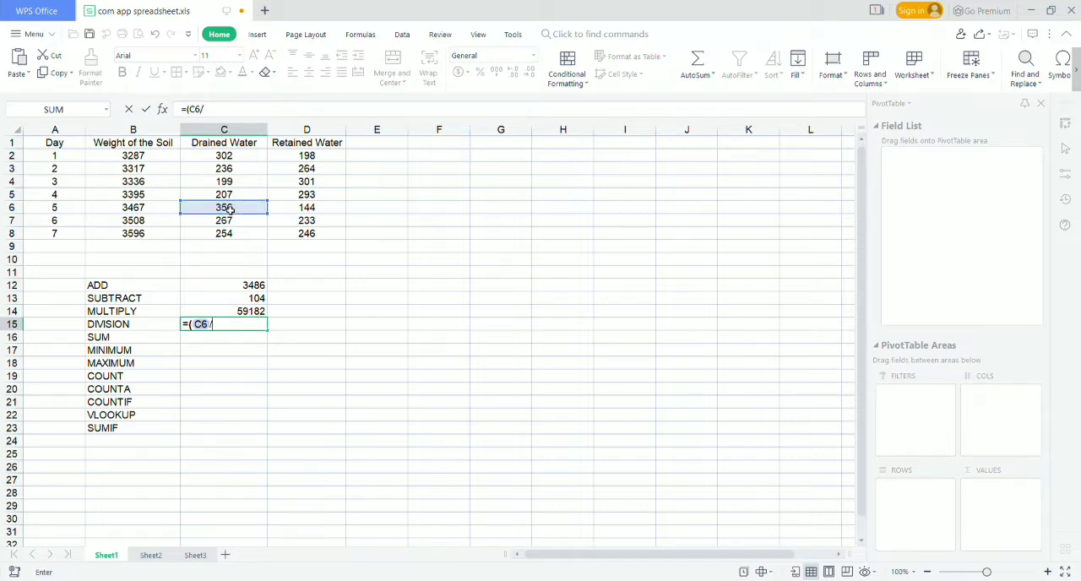
pyautogui.click(324, 210)
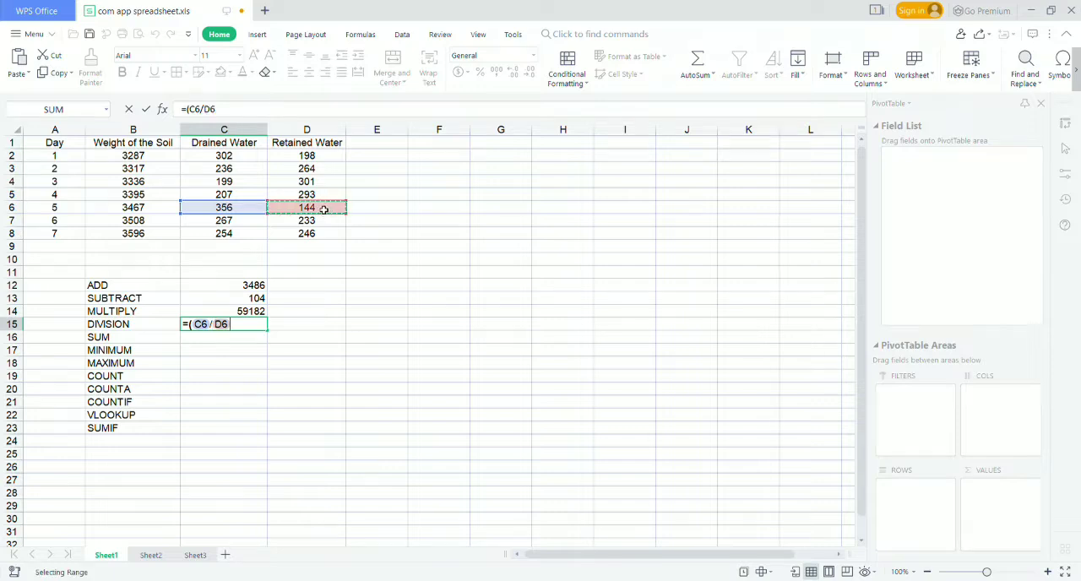
pyautogui.press('Return')
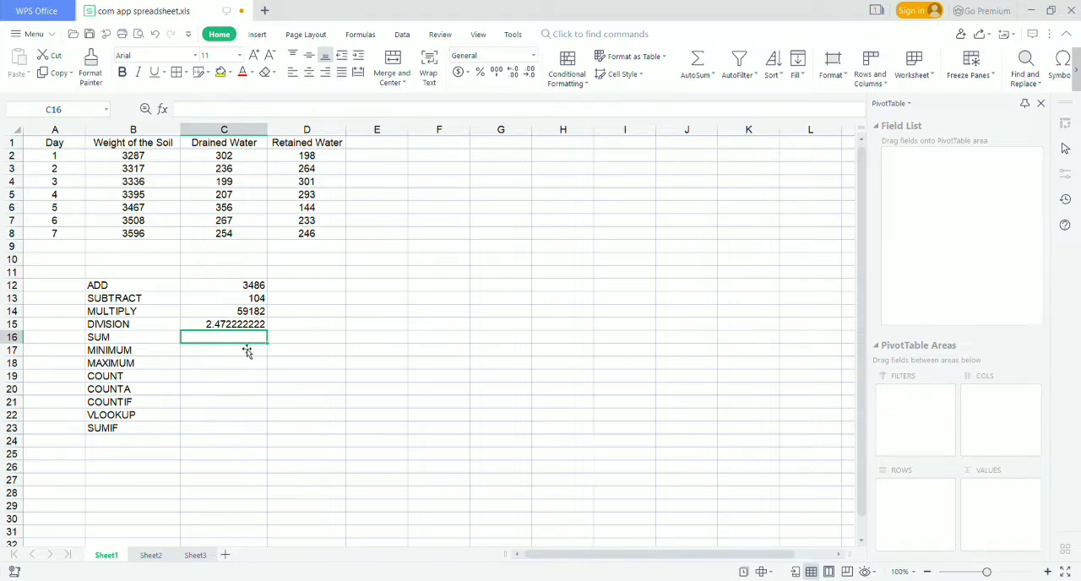
# Enter a SUM formula in C16 that totals the soil weights in B2:B8.
pyautogui.write('=')
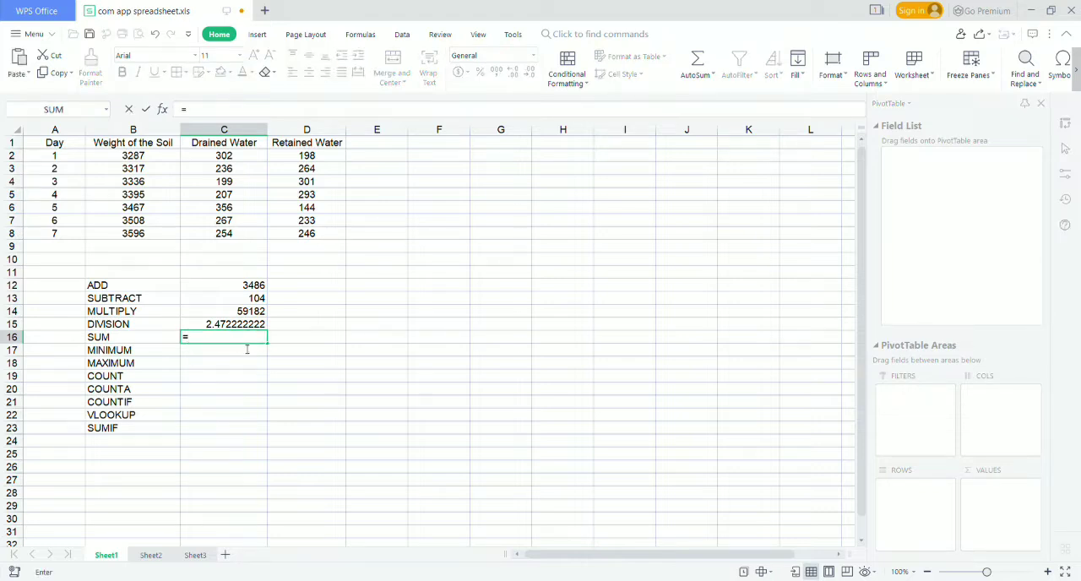
pyautogui.write('SUM(')
pyautogui.moveTo(144, 158); pyautogui.dragTo(173, 235)
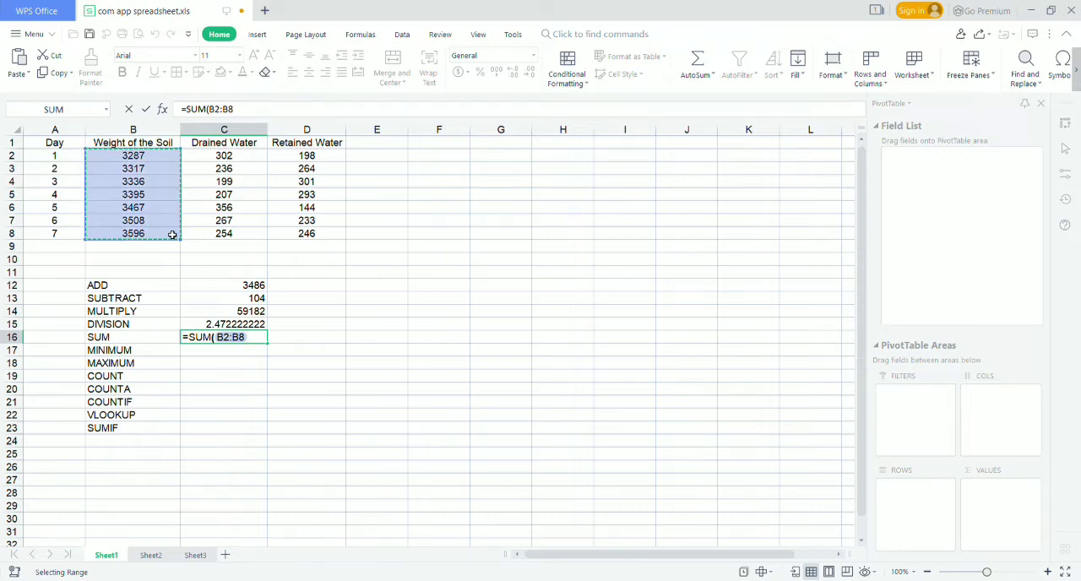
pyautogui.press('Return')
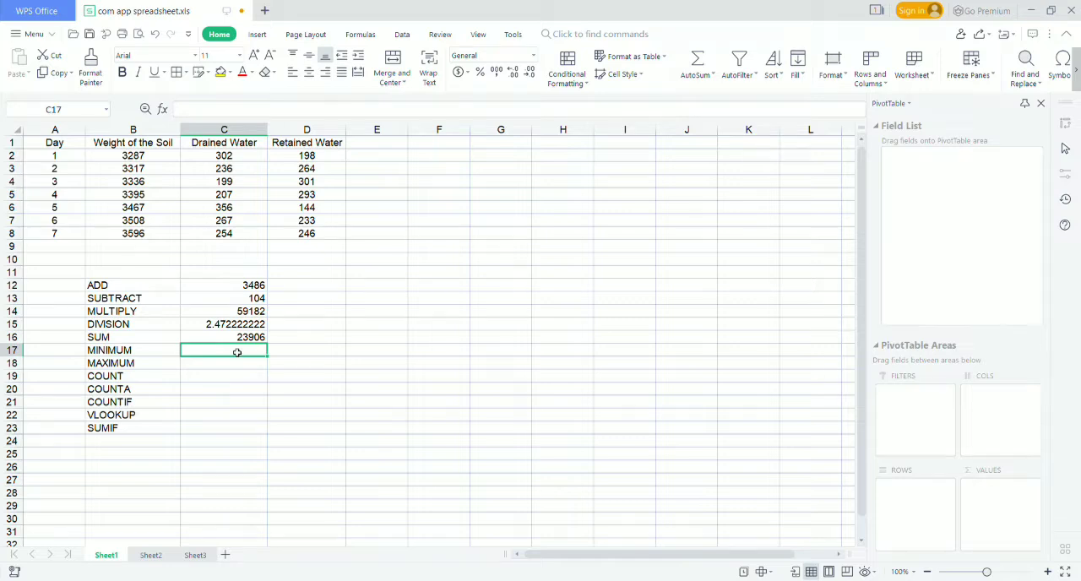
# Enter a MIN formula in C17 beside MINIMUM over the Drained Water values in column C.
pyautogui.write('=')
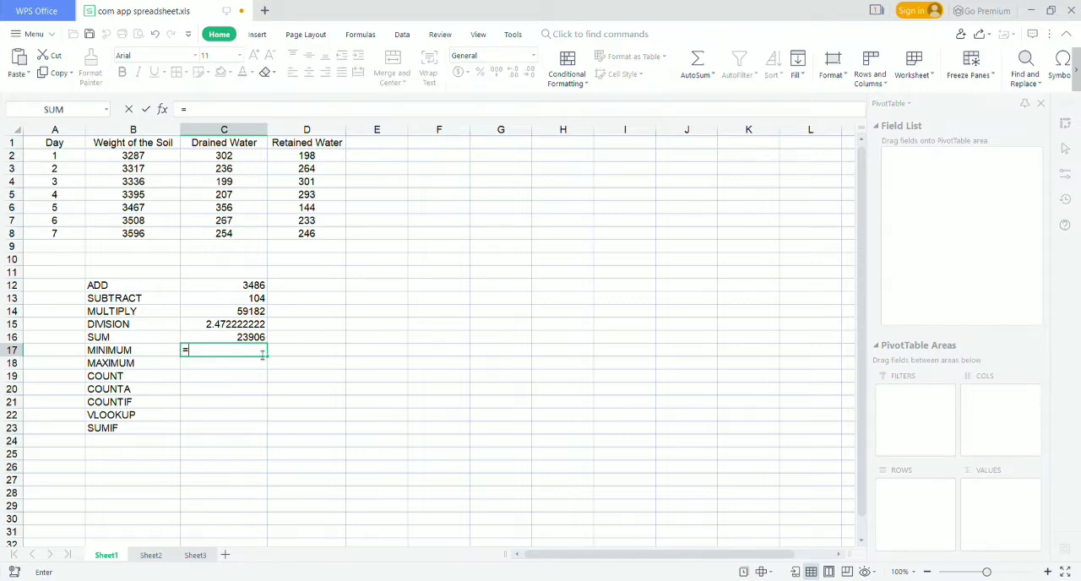
pyautogui.write('MIN(')
pyautogui.moveTo(246, 162); pyautogui.dragTo(246, 234)
pyautogui.press('Return')
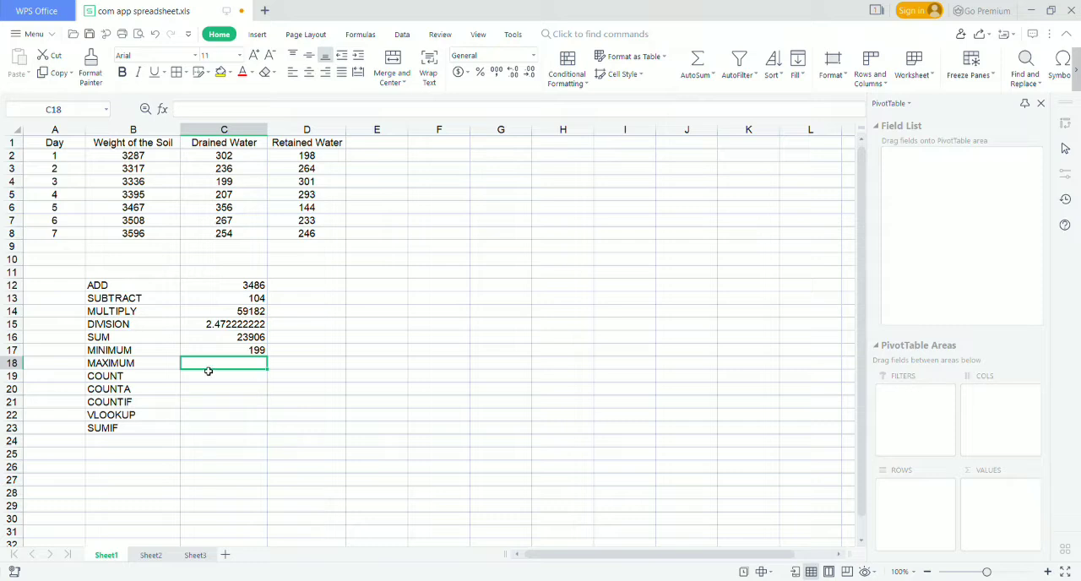
# Enter a MAX formula in C18 beside MAXIMUM over the Retained Water values in D2:D8.
pyautogui.write('=')
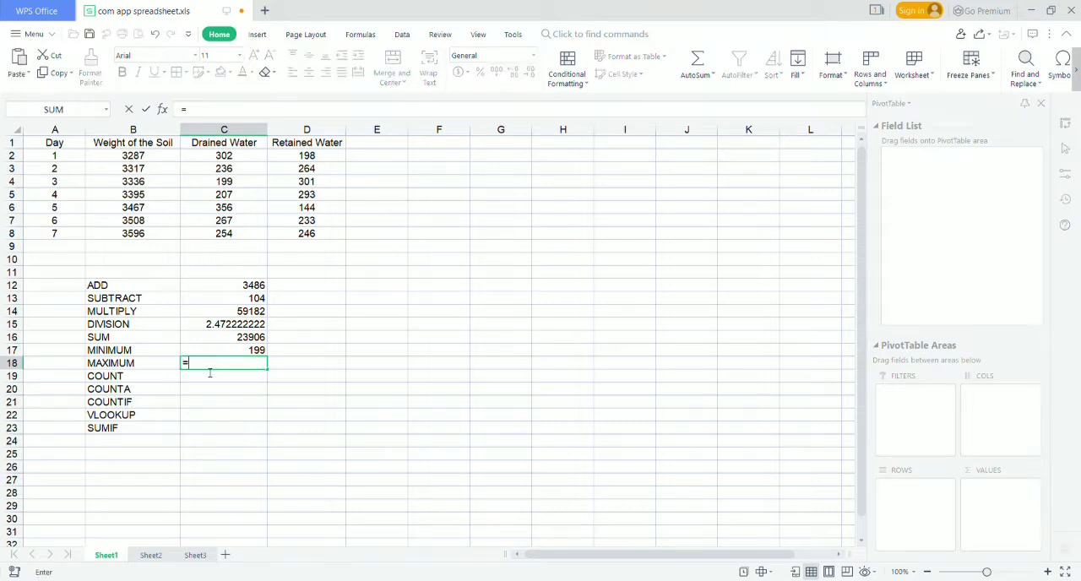
pyautogui.write('MAX')
pyautogui.write('(')
pyautogui.moveTo(306, 157); pyautogui.dragTo(323, 233)
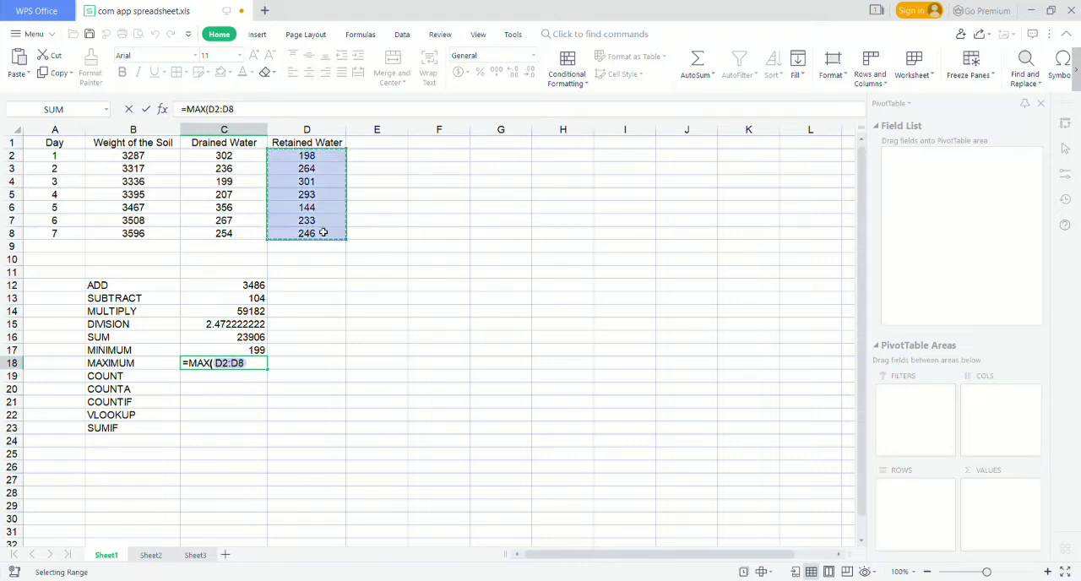
pyautogui.press('Return')
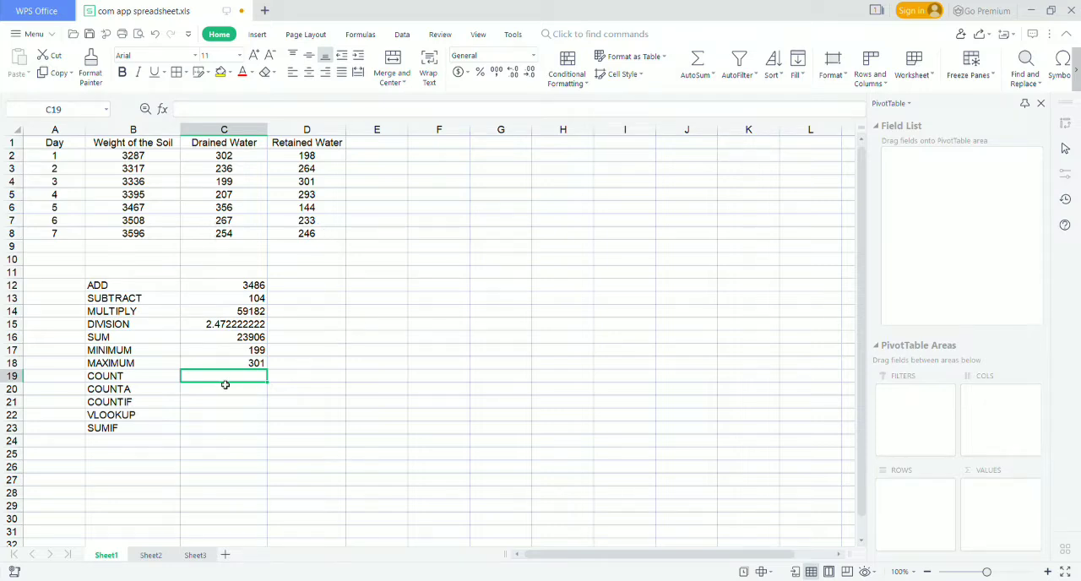
# Enter a COUNT formula in C19 over the whole data table, A1:D8.
pyautogui.write('=COUNT')
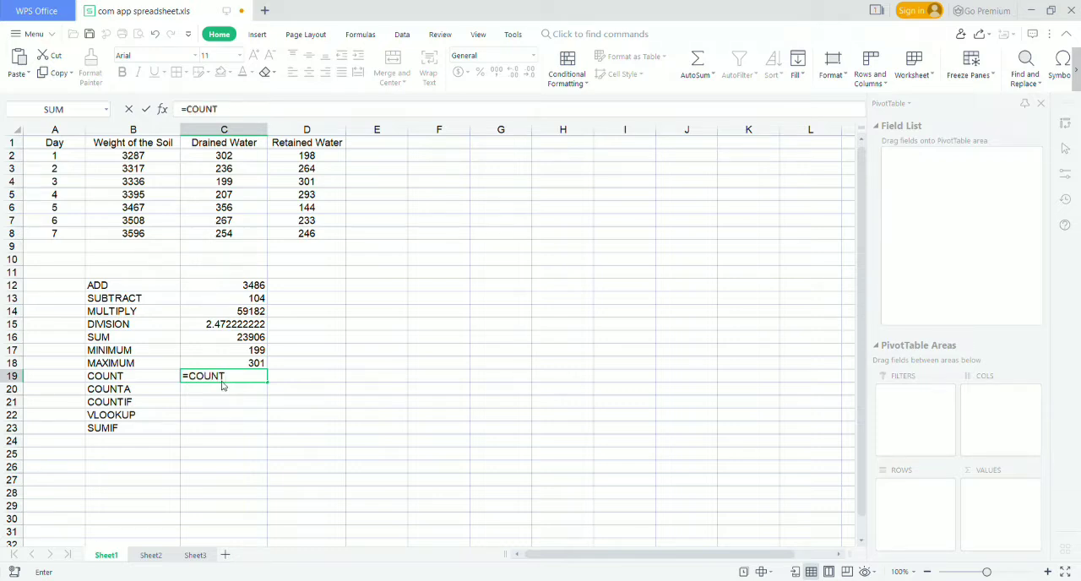
pyautogui.write('(')
pyautogui.click(51, 144)
pyautogui.moveTo(50, 144)
pyautogui.mouseDown()
pyautogui.moveTo(169, 193)
pyautogui.moveTo(237, 240)
pyautogui.moveTo(328, 240)
pyautogui.mouseUp()
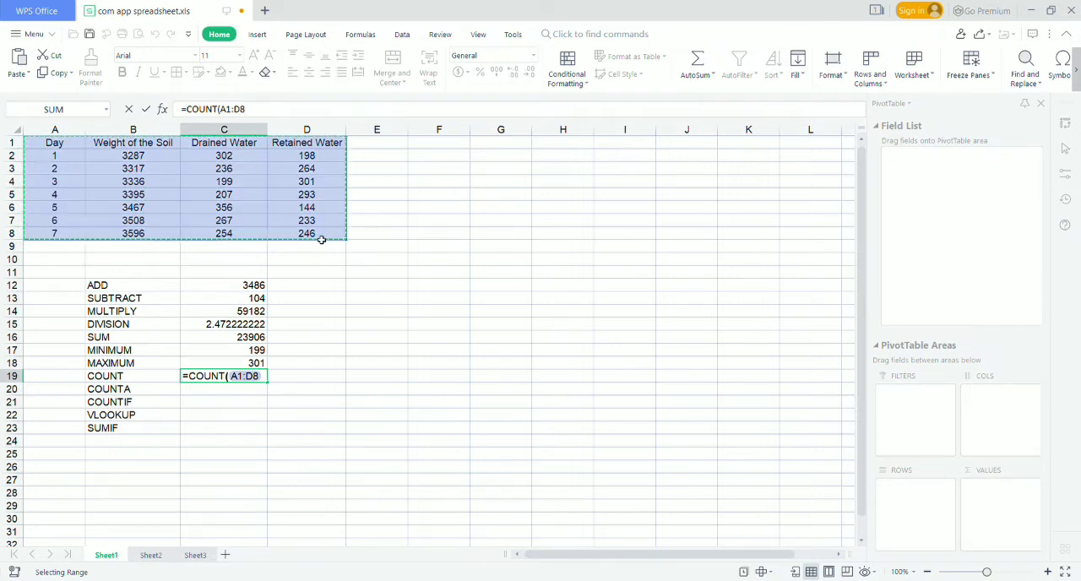
pyautogui.press('Return')
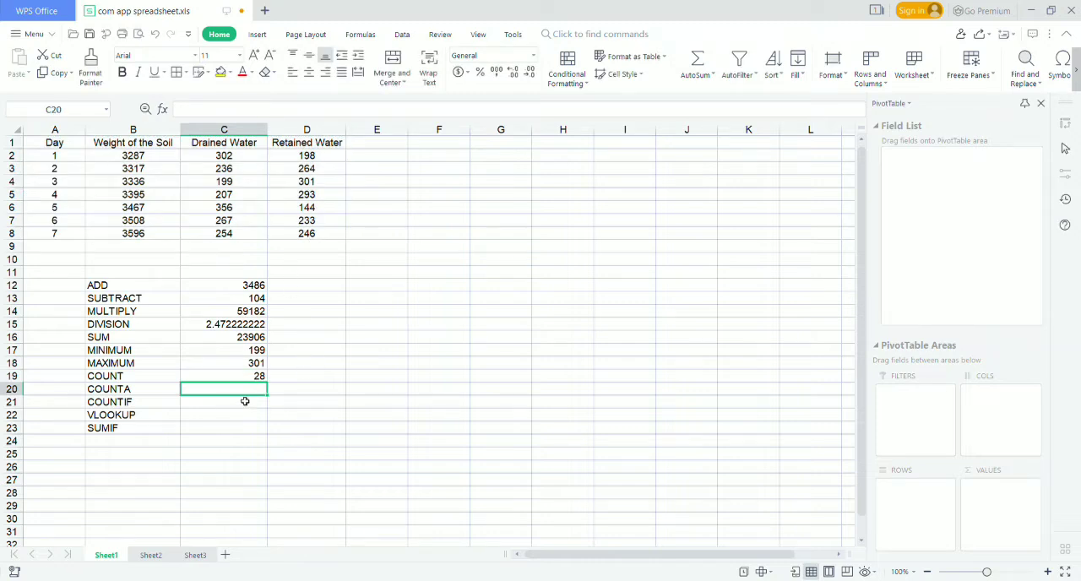
# Enter a COUNTA formula in C20 over the whole data table, A1:D8.
pyautogui.write('=')
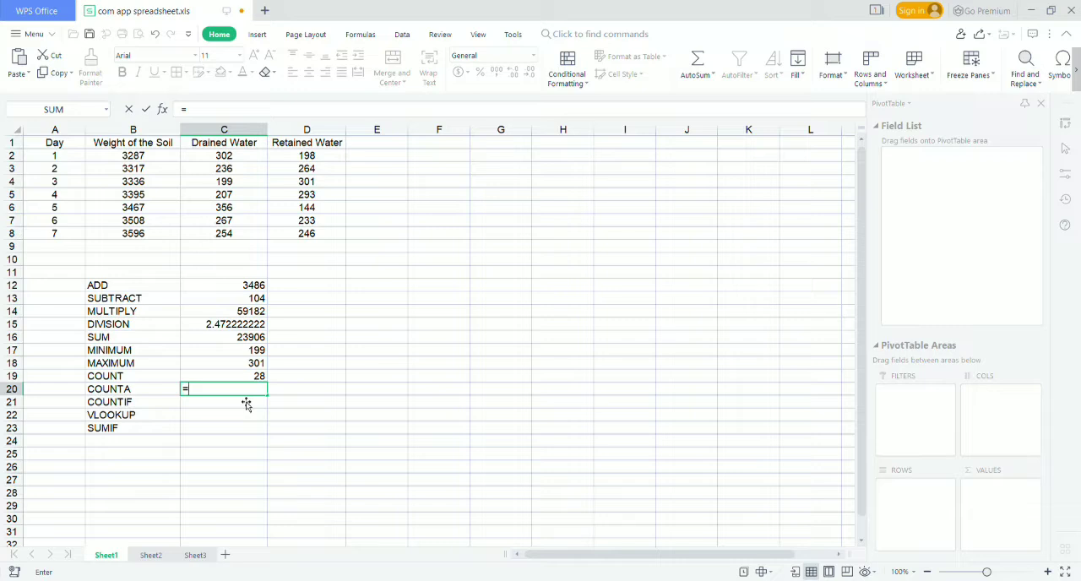
pyautogui.write('COUNTA(')
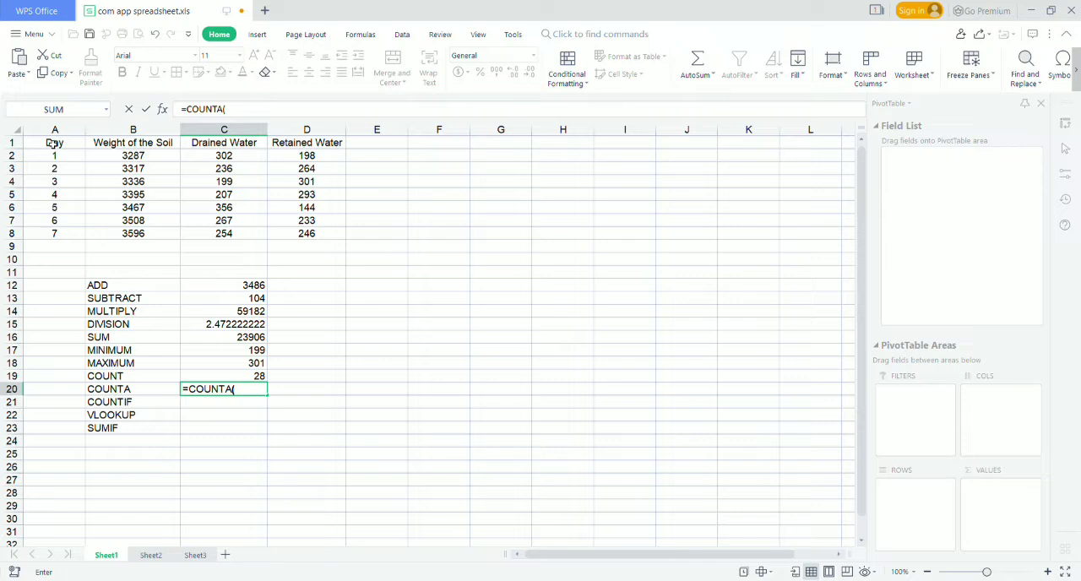
pyautogui.moveTo(52, 144); pyautogui.dragTo(293, 236)
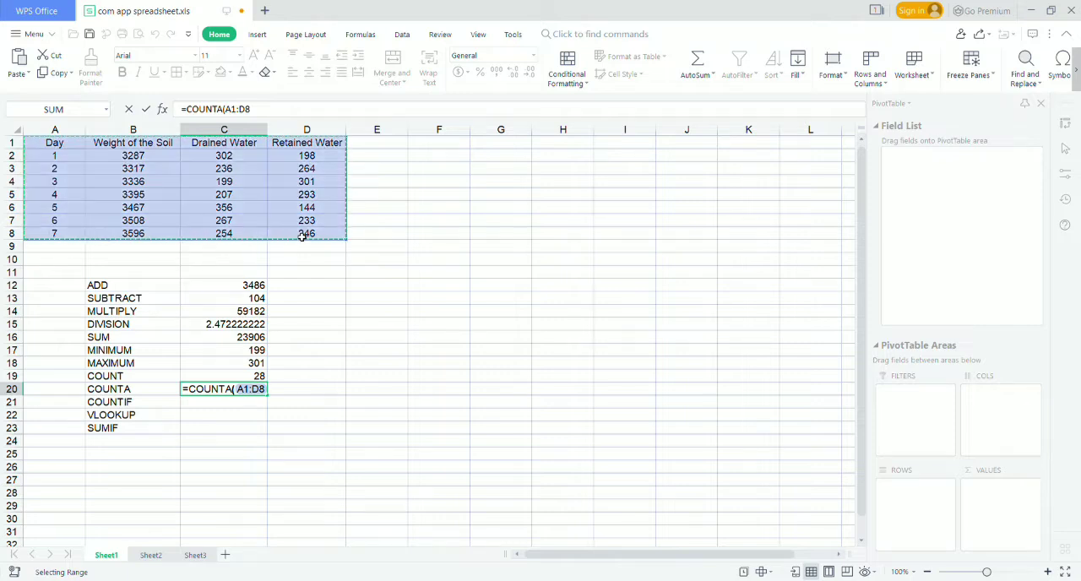
pyautogui.press('Return')
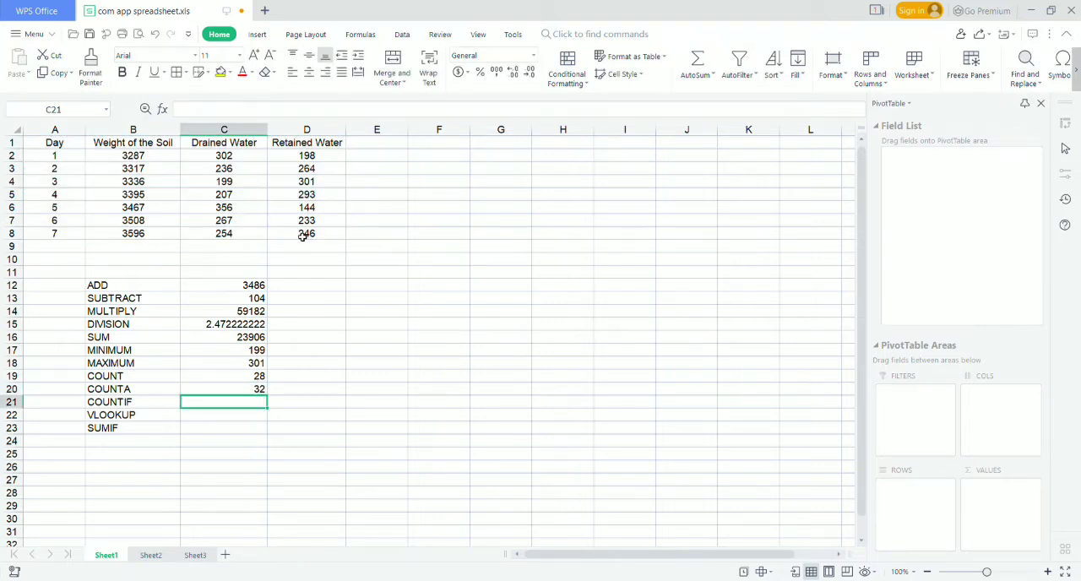
# Enter a COUNTIF formula in C21 that counts the cells in B2:D8 matching the value in D5.
pyautogui.write('=')
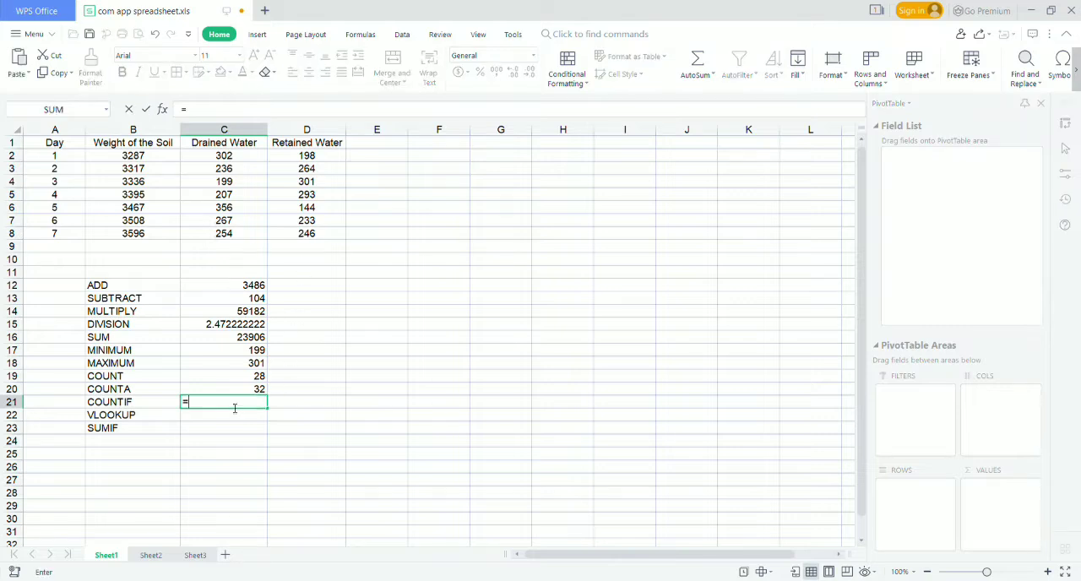
pyautogui.write('COUNTIF(')
pyautogui.moveTo(132, 155); pyautogui.dragTo(307, 233)
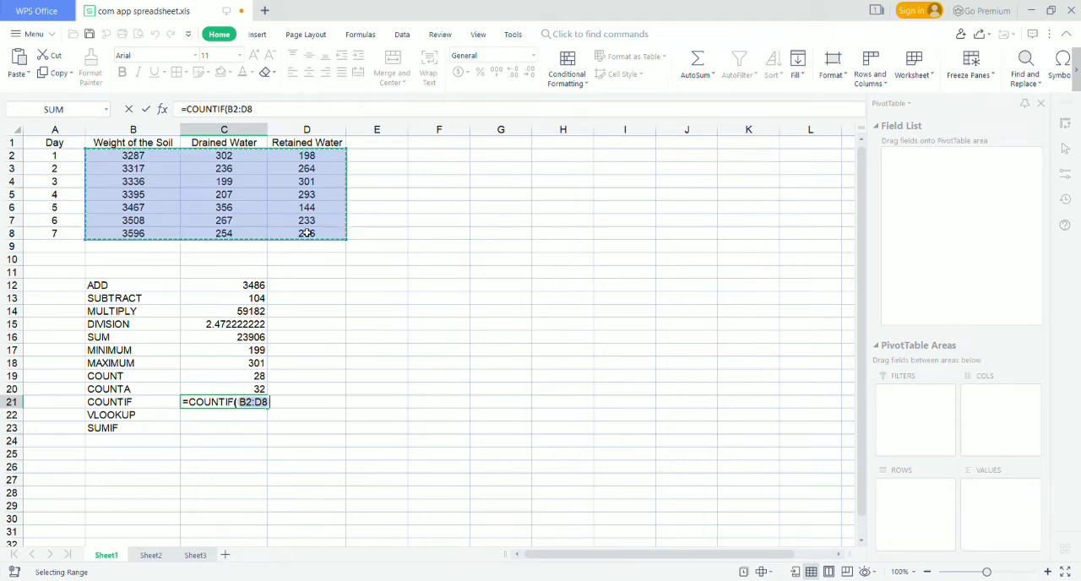
pyautogui.write(',')
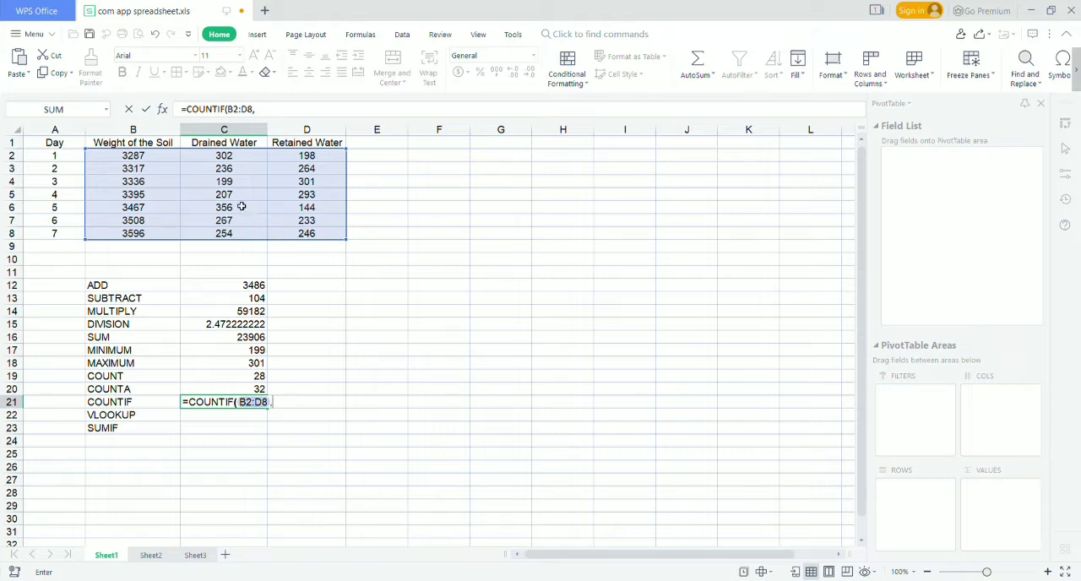
pyautogui.click(313, 195)
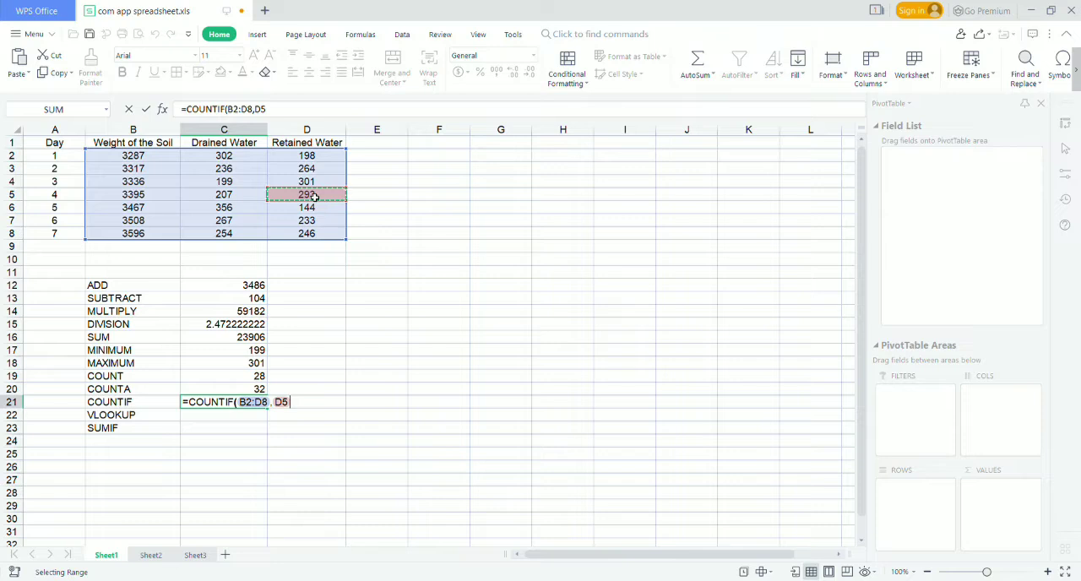
pyautogui.press('Return')
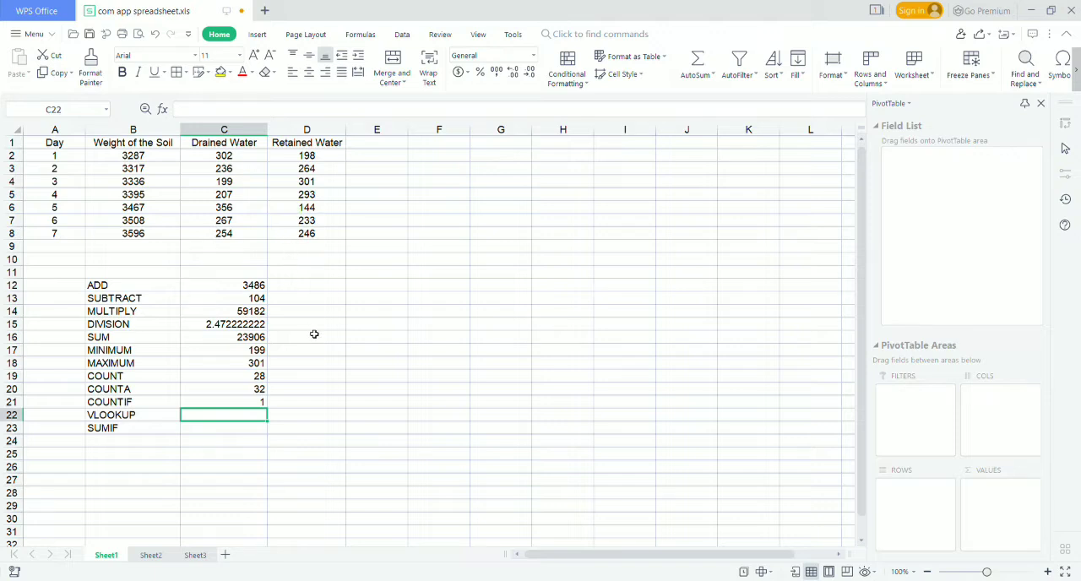
# Enter a VLOOKUP formula in C22 that looks up A2 in A1:D8 and returns column 4 with FALSE for exact match.
pyautogui.write('=')
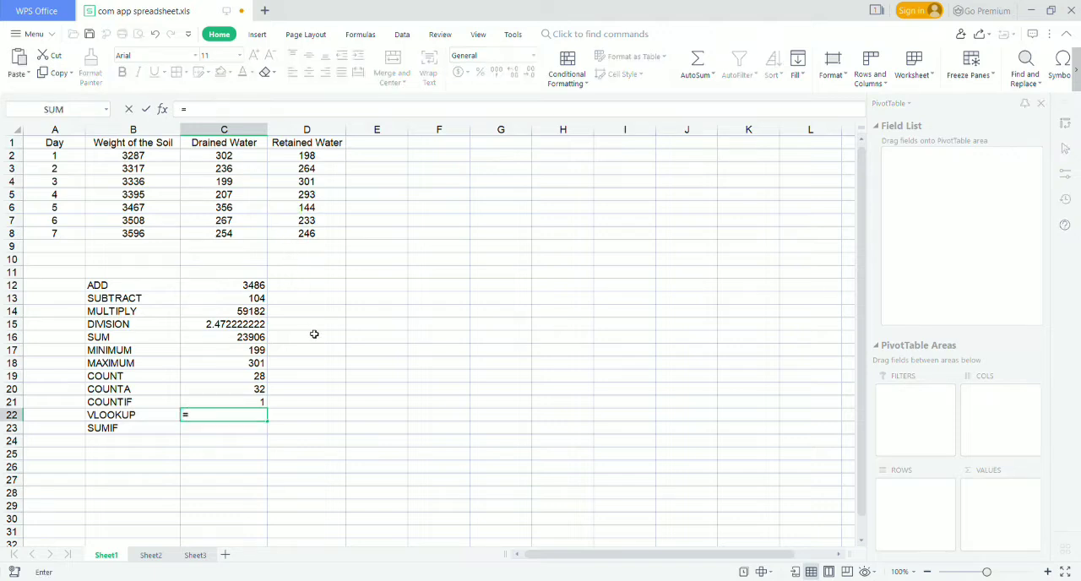
pyautogui.write('VLOOKUP')
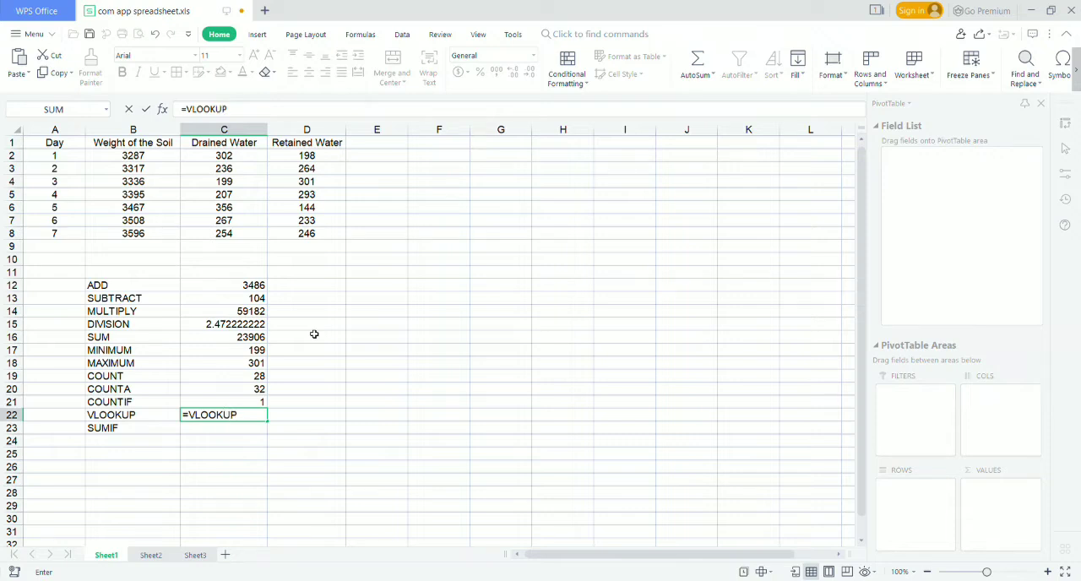
pyautogui.write('(')
pyautogui.click(67, 157)
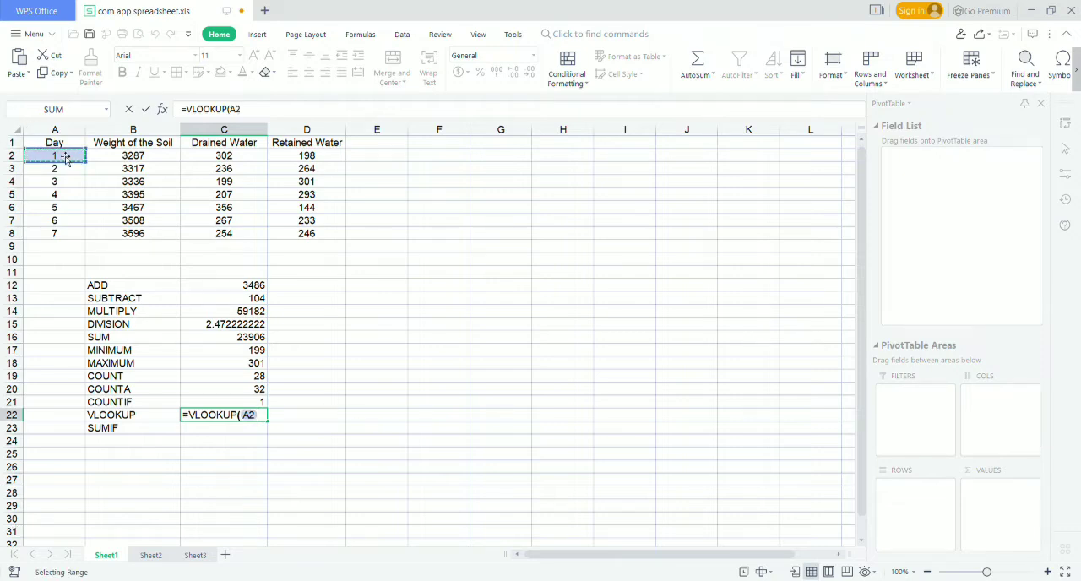
pyautogui.write(',')
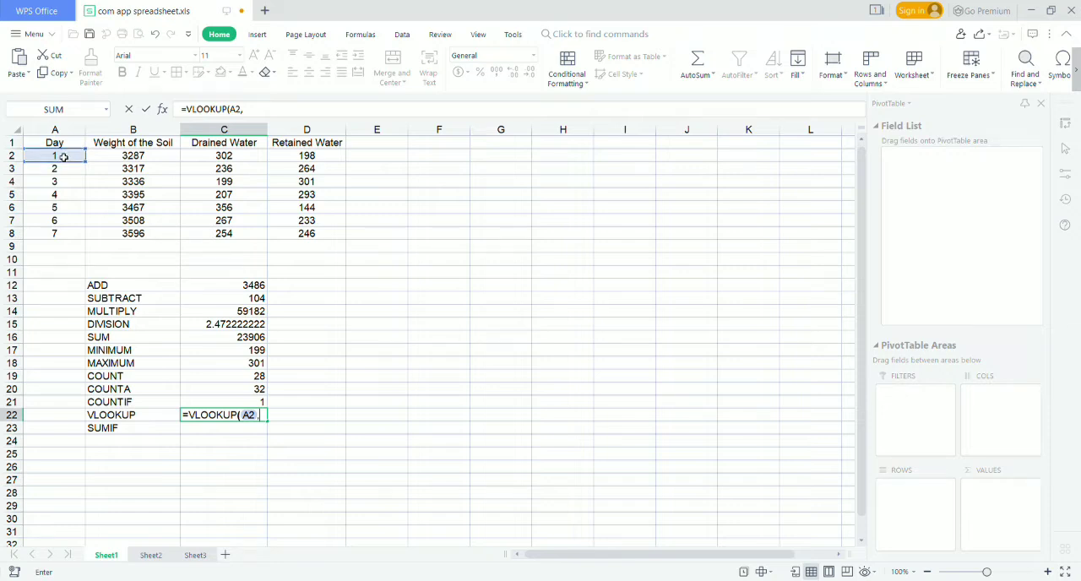
pyautogui.click(54, 145)
pyautogui.moveTo(54, 144); pyautogui.dragTo(301, 238)
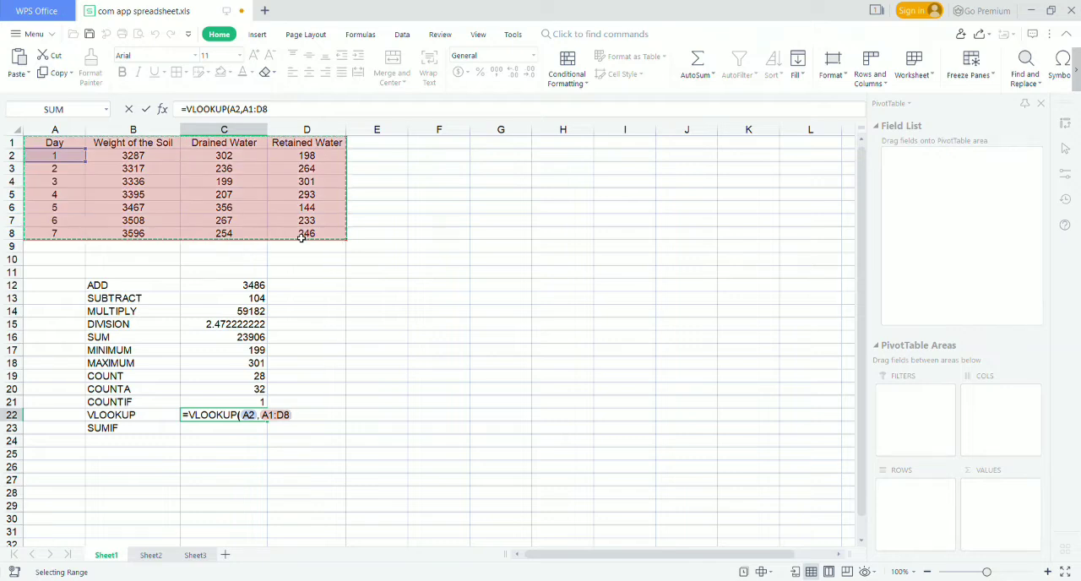
pyautogui.write(',')
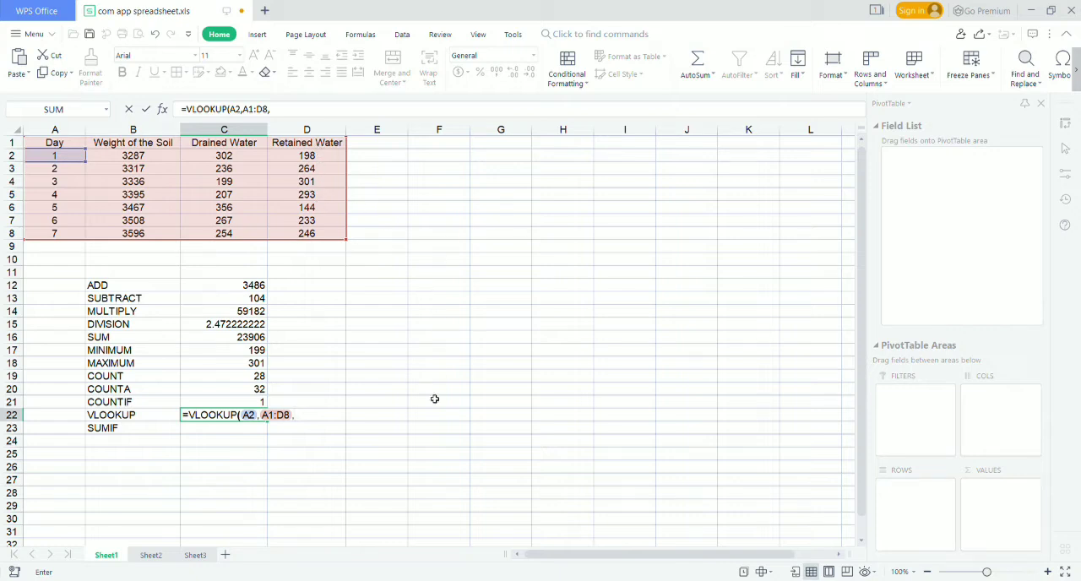
pyautogui.write('4,')
pyautogui.write('FALSE')
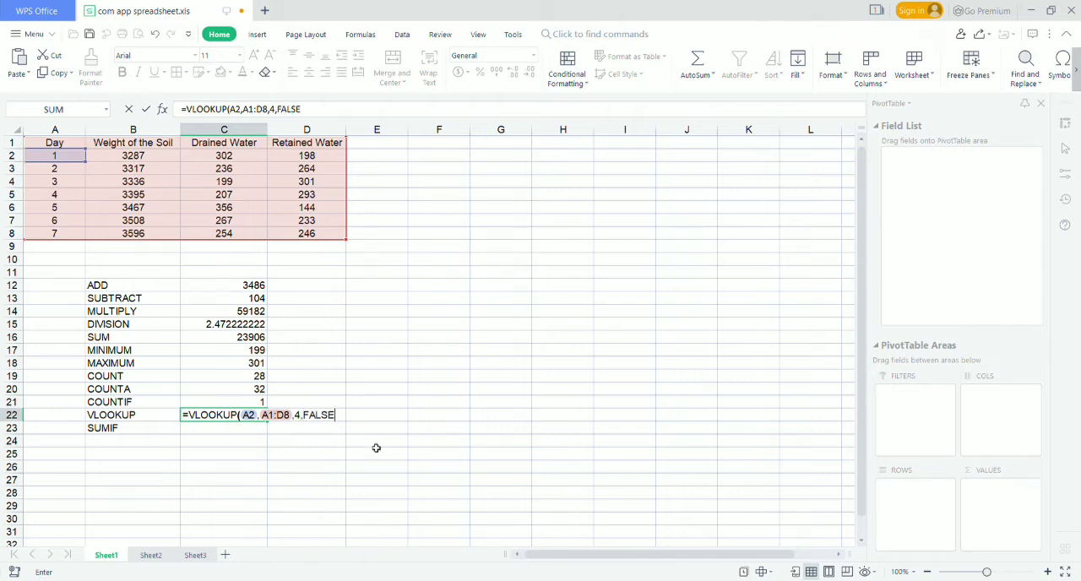
pyautogui.press('Return')
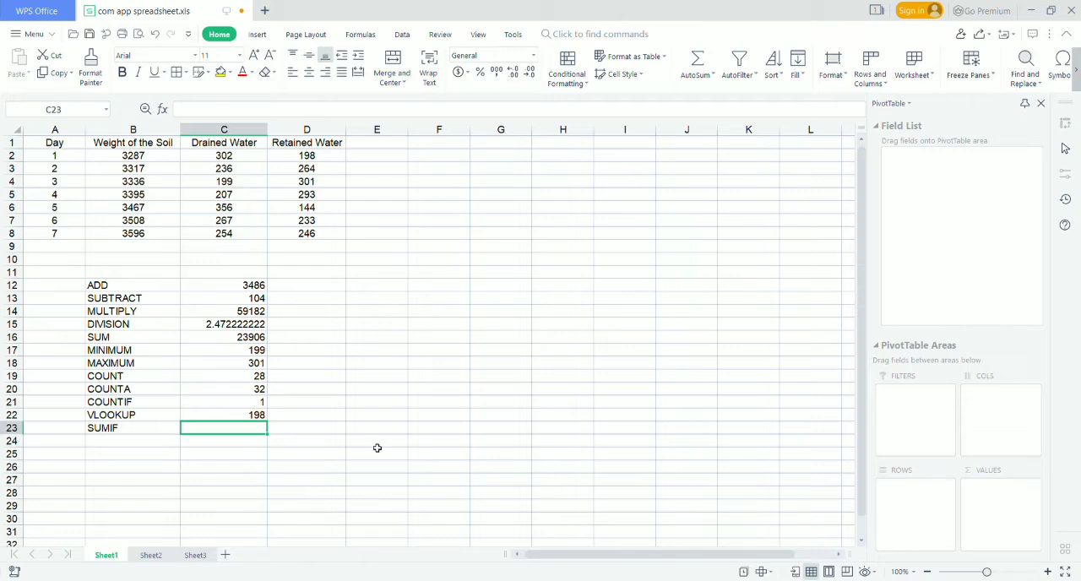
# Add the row label AVERAGE in A9, directly below the last day of the data table.
pyautogui.click(53, 252)
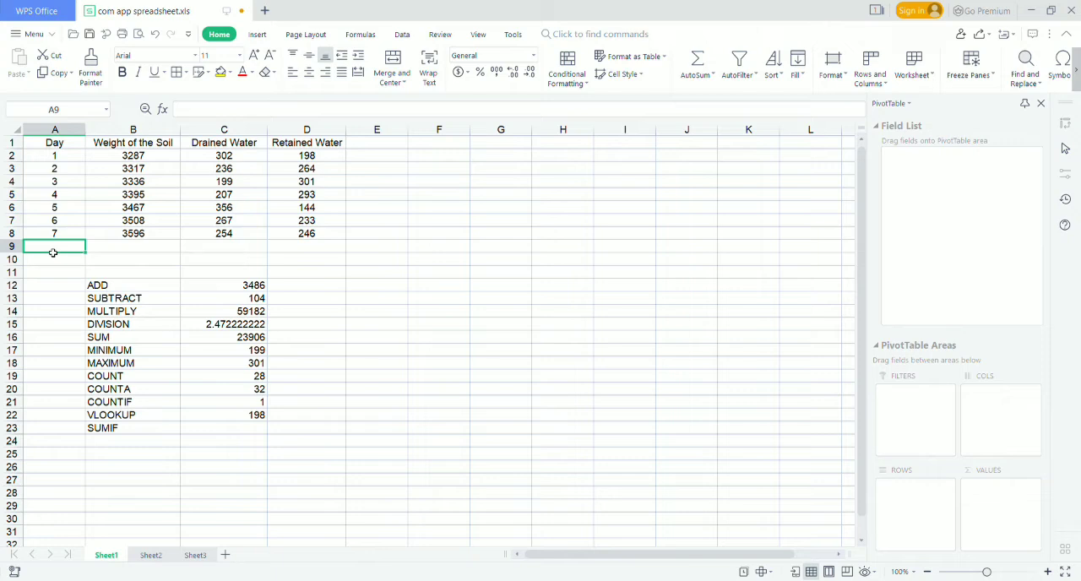
pyautogui.write('AVERAGE')
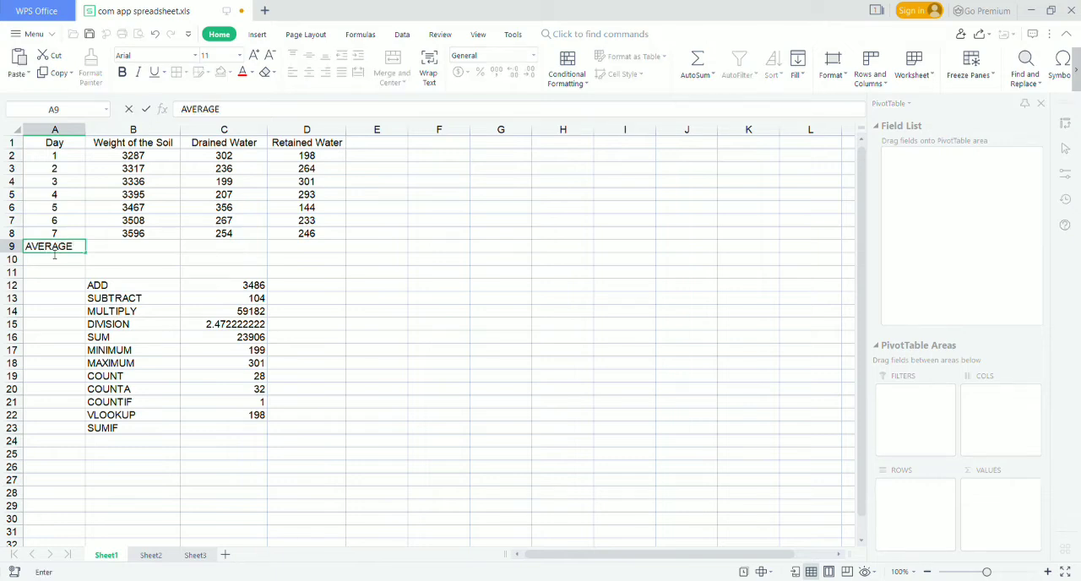
pyautogui.press('Tab')
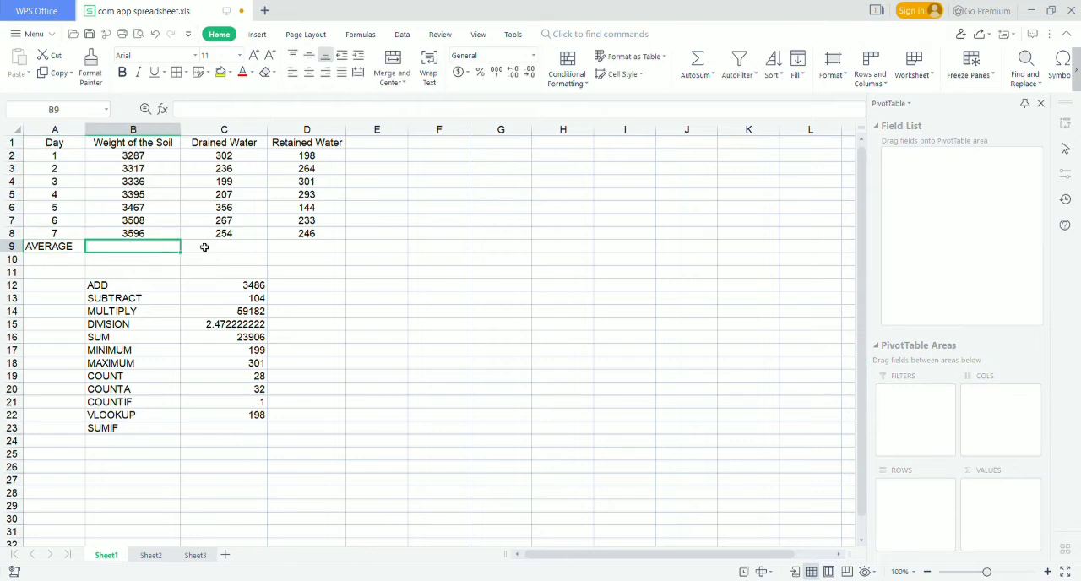
# Enter an AVERAGE formula over B2:B8 in B9 and fill it across to C9 and D9.
pyautogui.write('=')
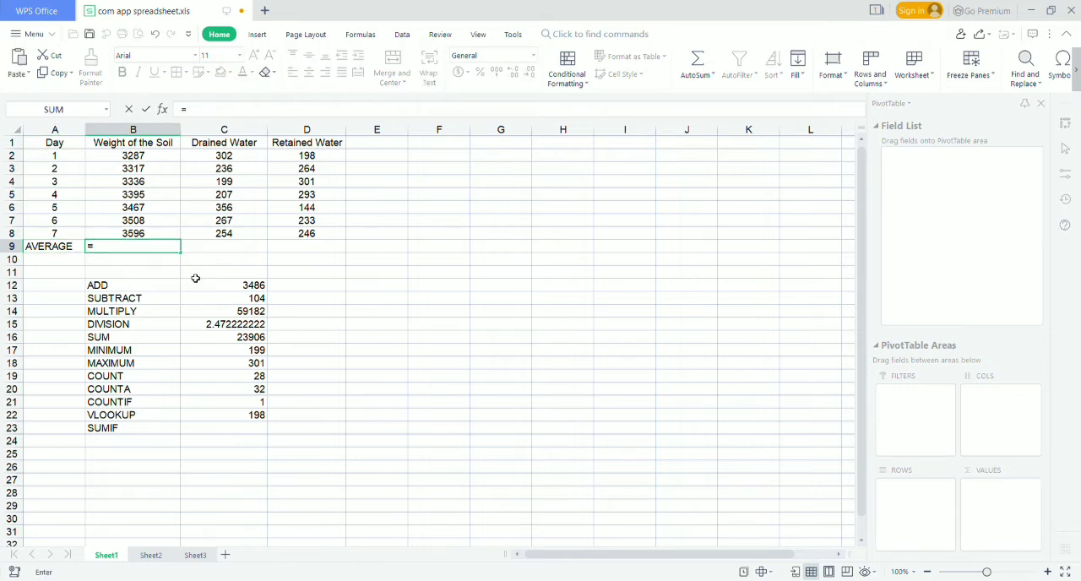
pyautogui.write('AVERAGE')
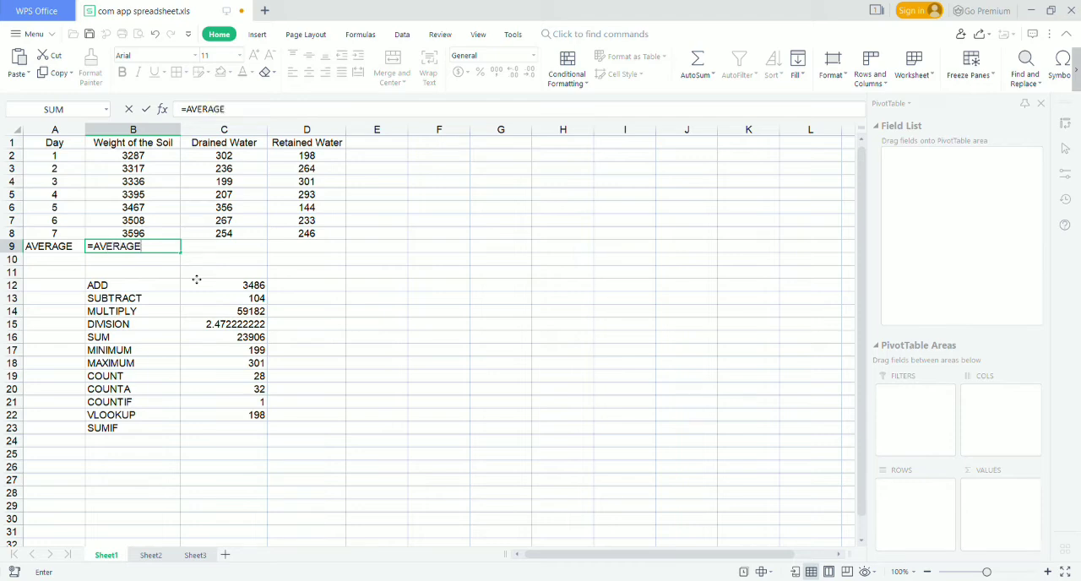
pyautogui.write('(')
pyautogui.moveTo(161, 155); pyautogui.dragTo(167, 233)
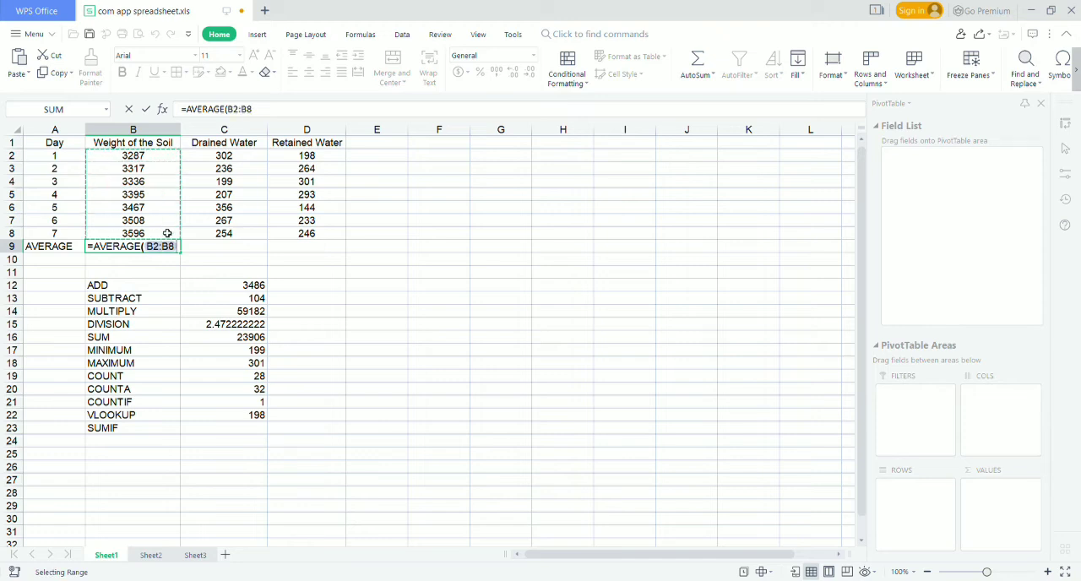
pyautogui.press('Return')
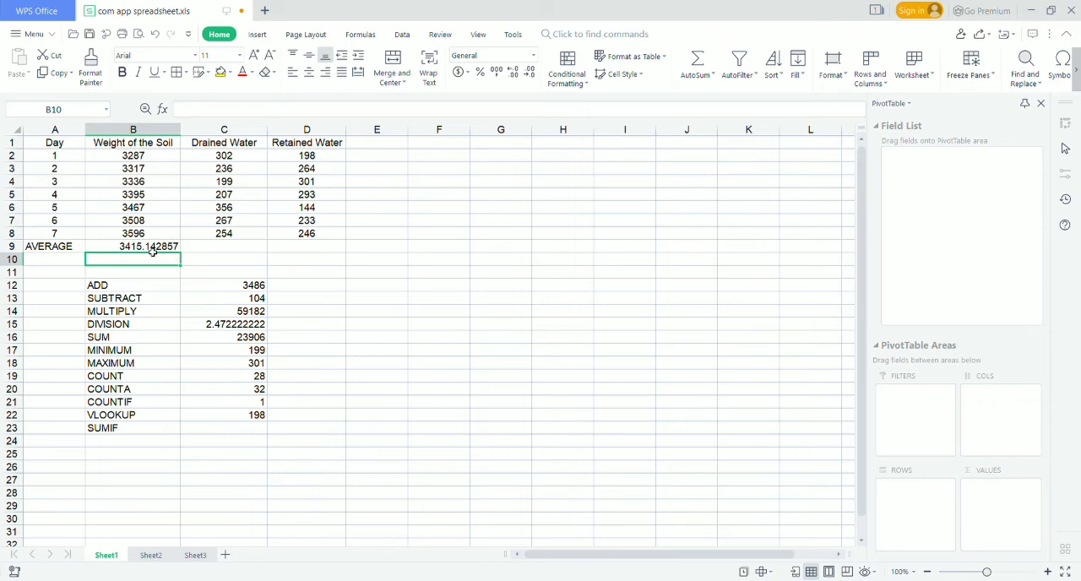
pyautogui.click(154, 249)
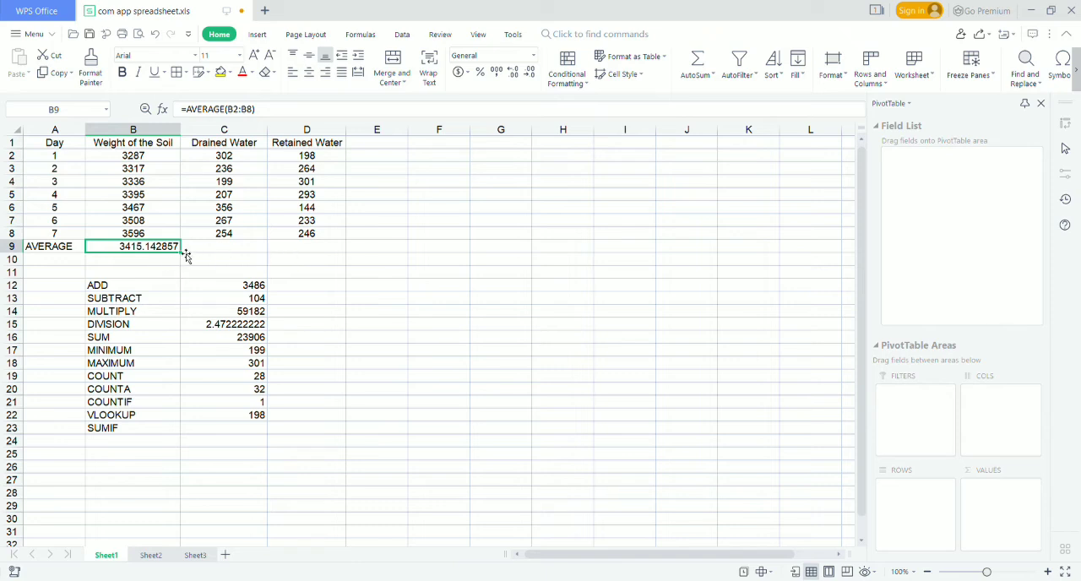
pyautogui.moveTo(190, 261); pyautogui.dragTo(336, 250)
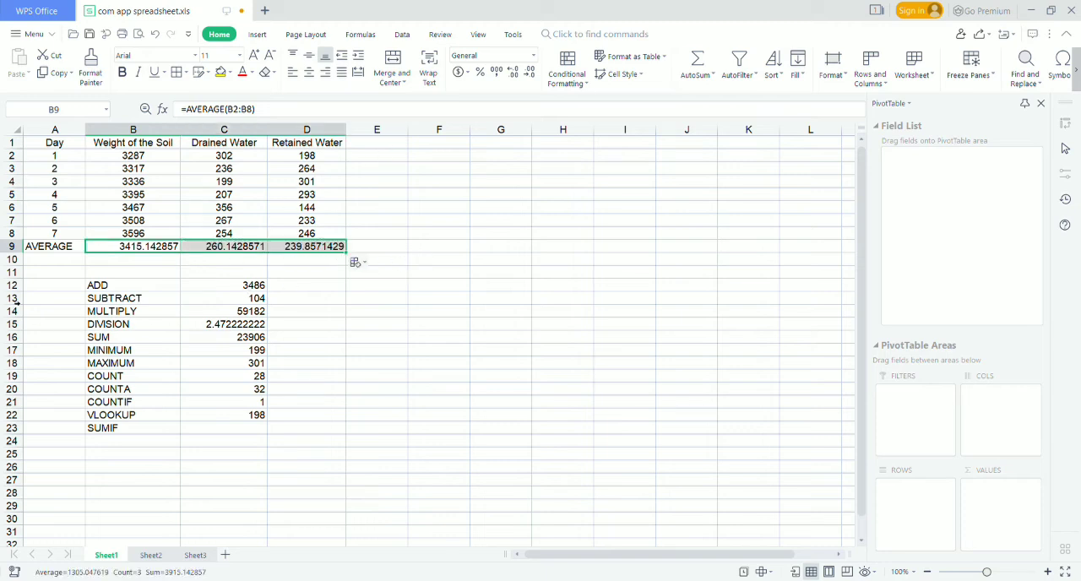
# Add the row label MEDIAN in A10, below the AVERAGE label.
pyautogui.click(40, 266)
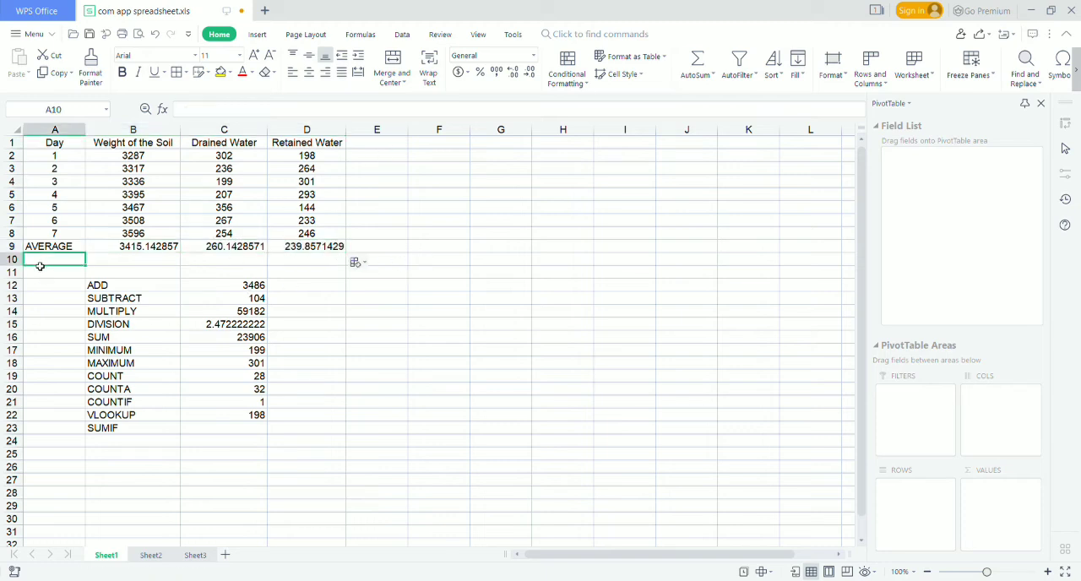
pyautogui.write('MEDIAN')
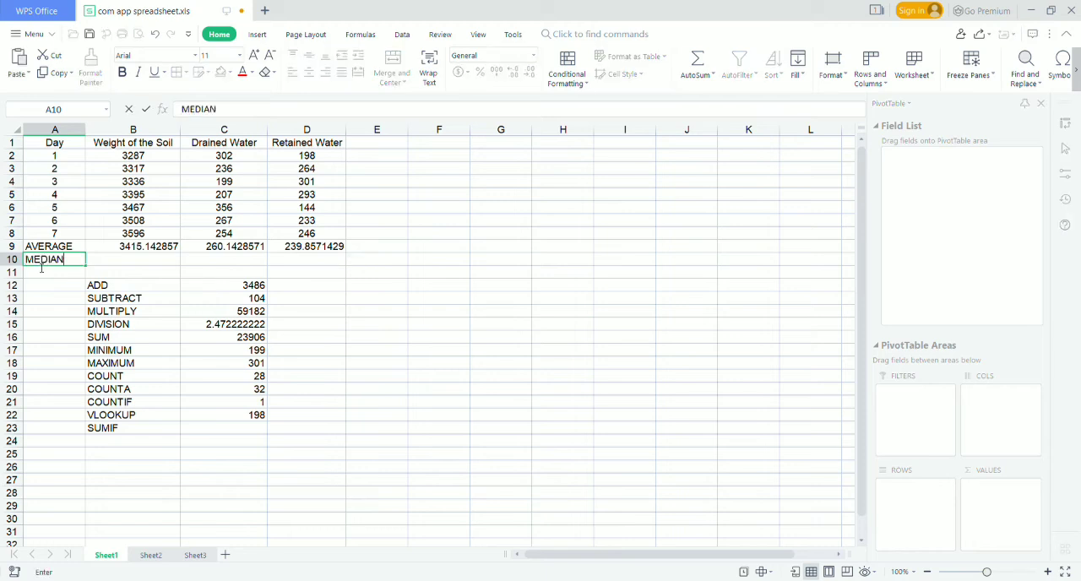
pyautogui.click(161, 263)
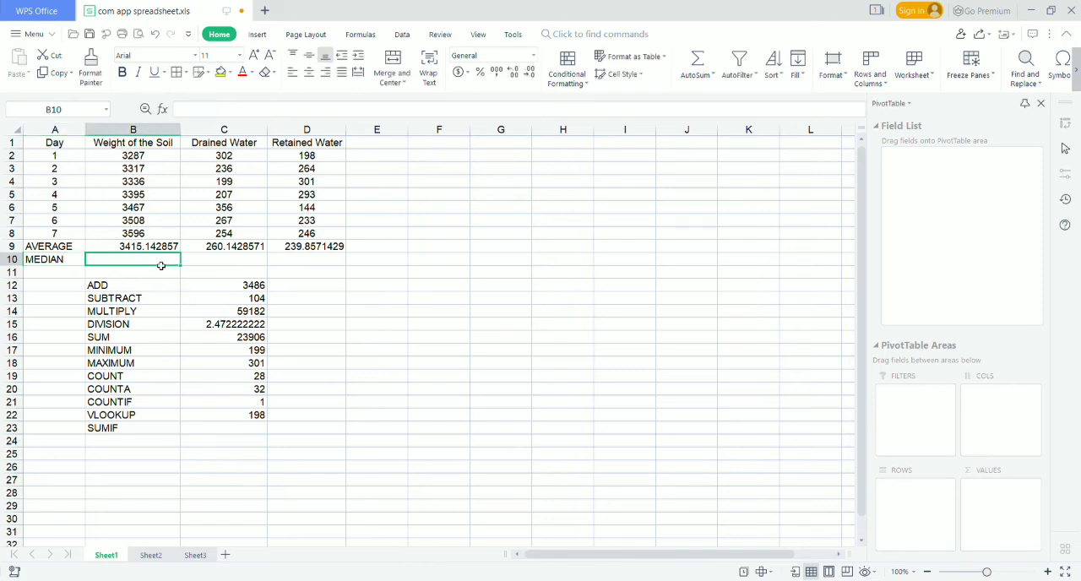
# Enter a MEDIAN formula over B2:B8 in B10 and fill it across to C10 and D10.
pyautogui.write('=MEDIAN')
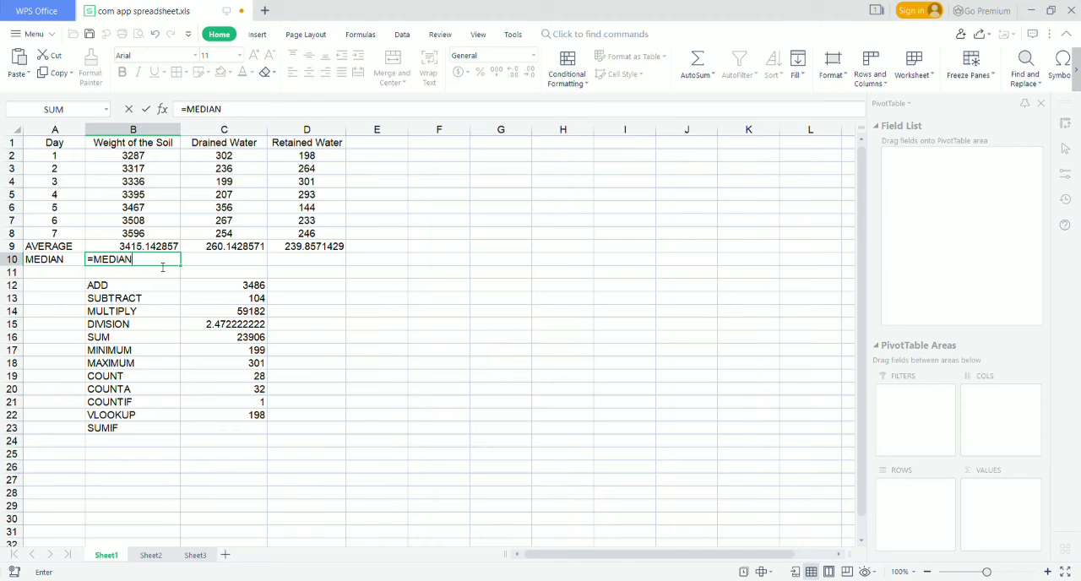
pyautogui.write('(')
pyautogui.click(126, 158)
pyautogui.moveTo(125, 157); pyautogui.dragTo(171, 233)
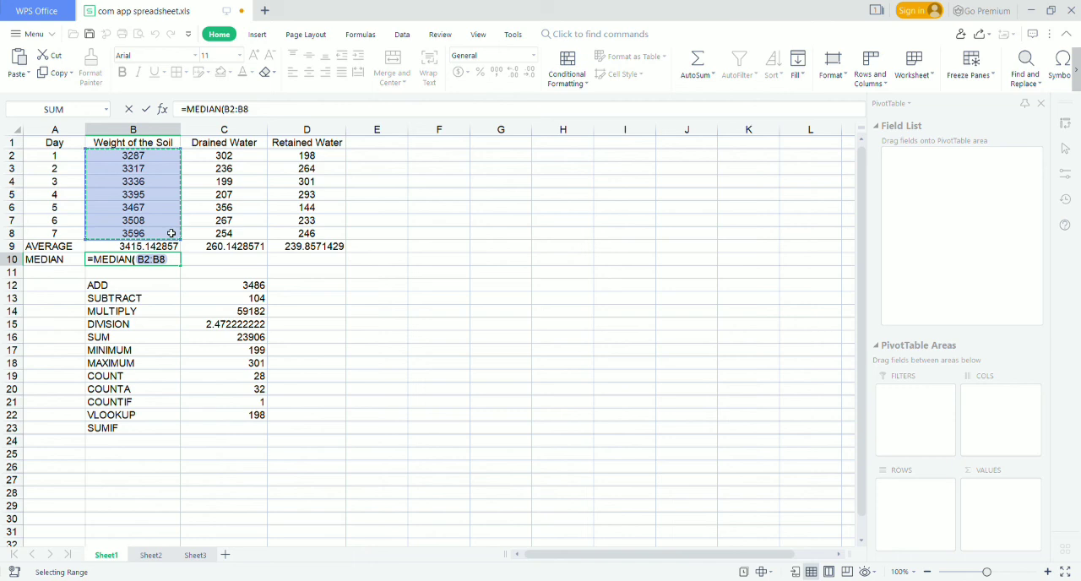
pyautogui.press('Return')
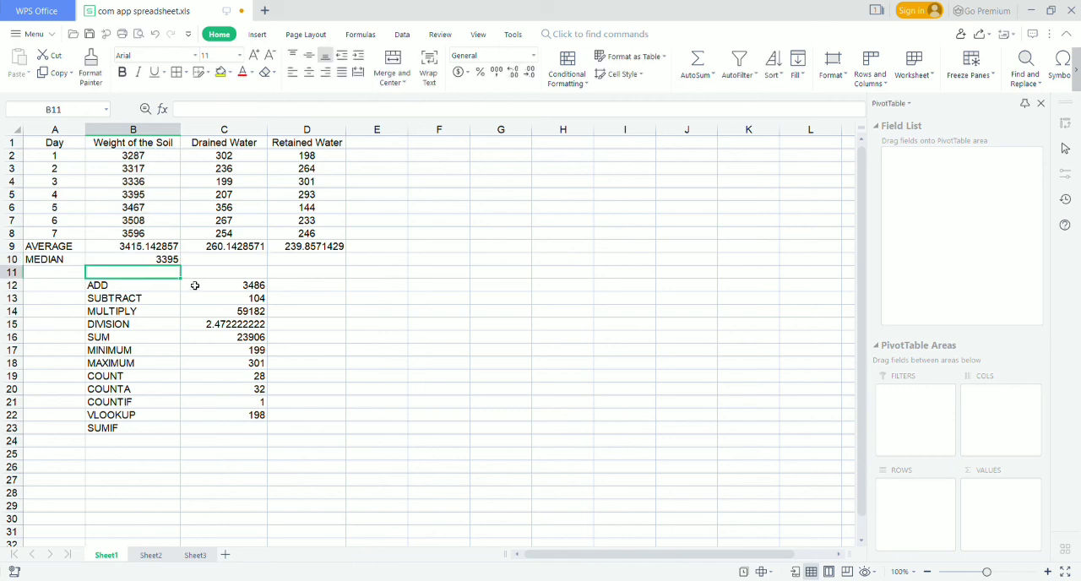
pyautogui.click(161, 261)
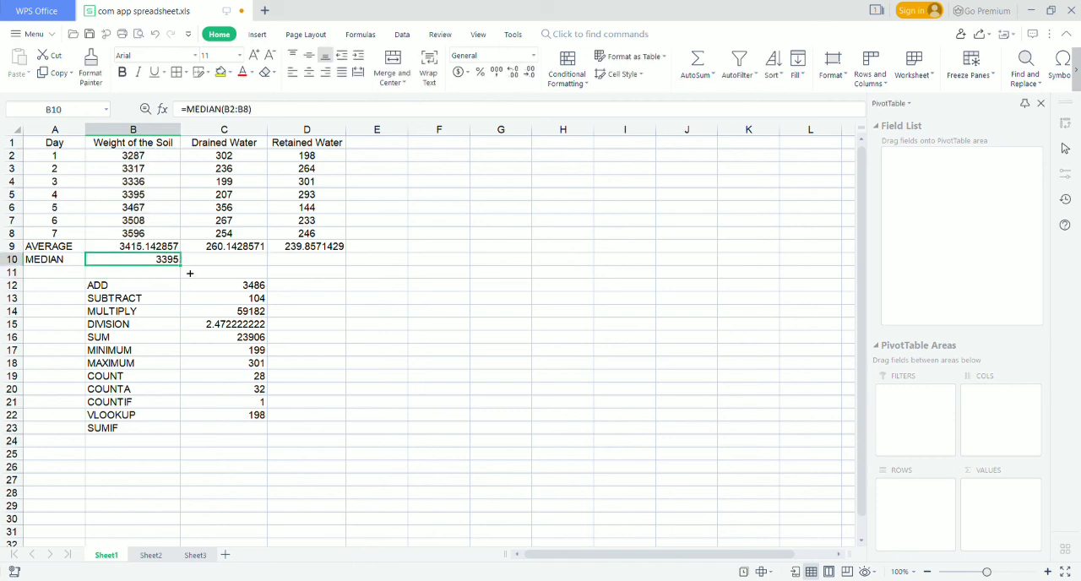
pyautogui.moveTo(190, 274); pyautogui.dragTo(332, 262)
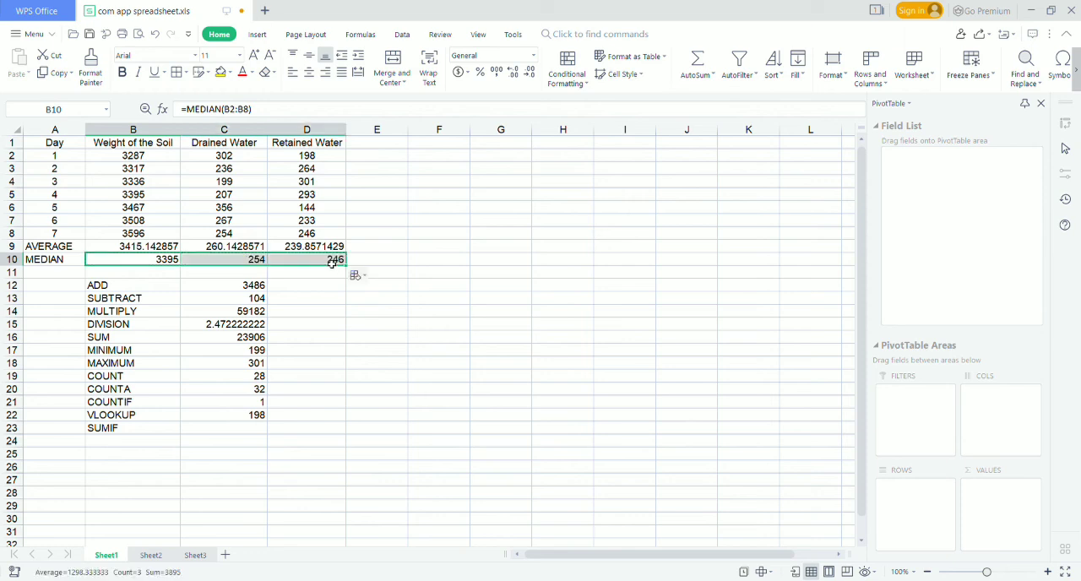
pyautogui.click(392, 259)
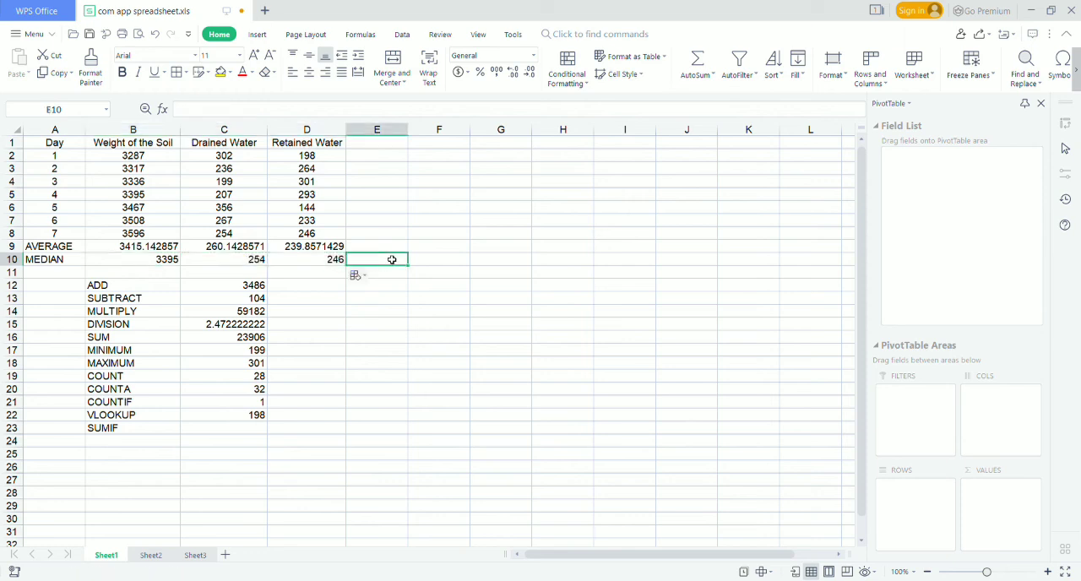
# Add the label CURRENT TIME in F5, in the empty area beside the data table.
pyautogui.click(568, 226)
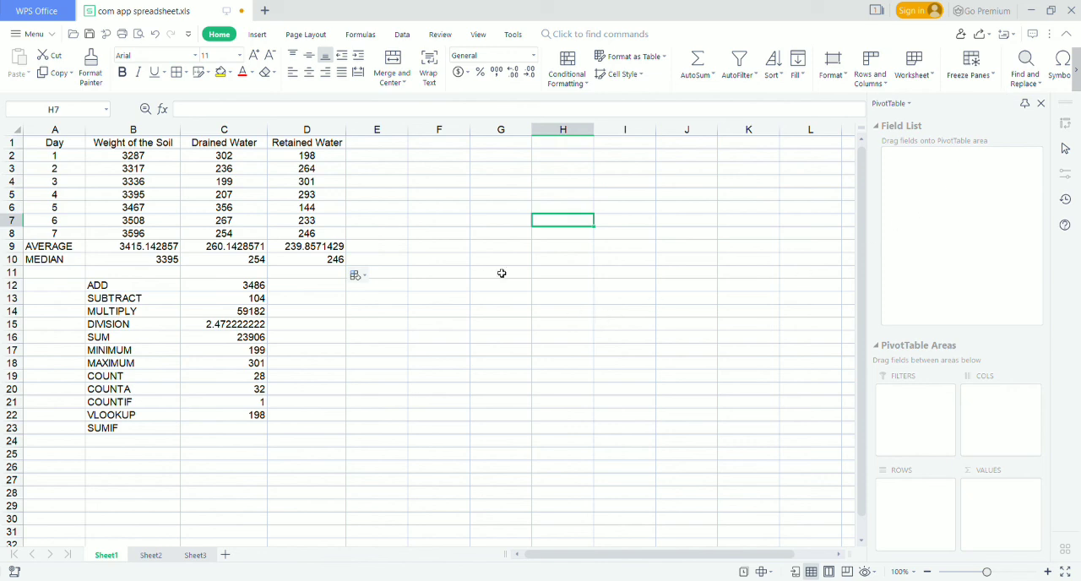
pyautogui.click(431, 197)
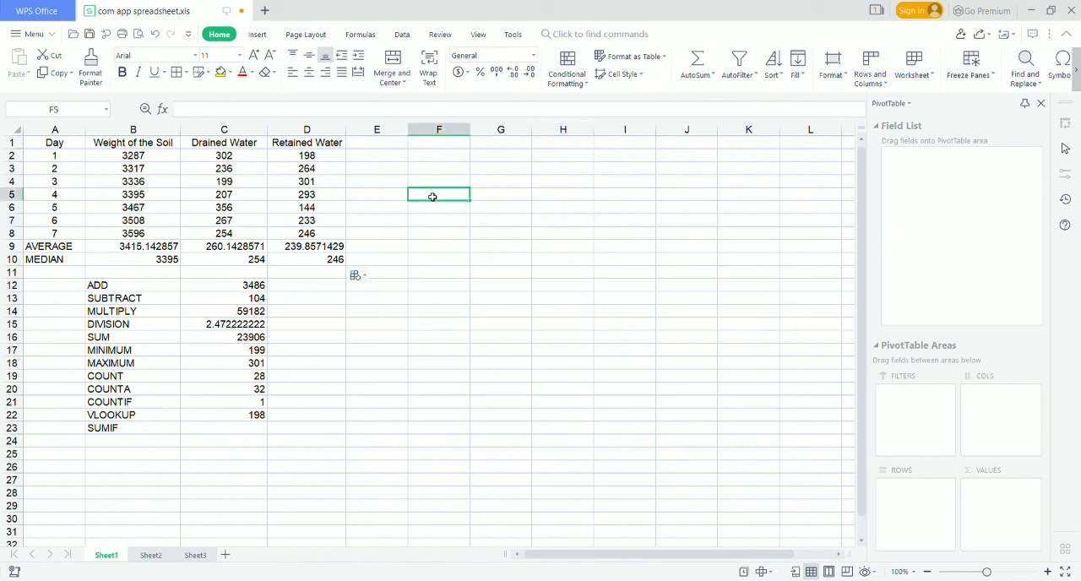
pyautogui.write('CU')
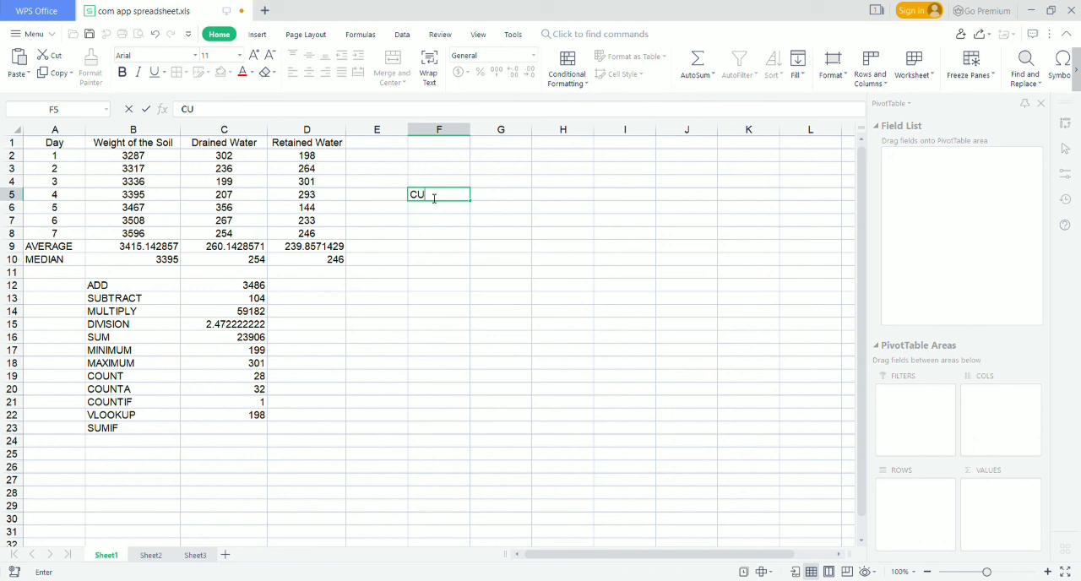
pyautogui.write('RRENT TIME')
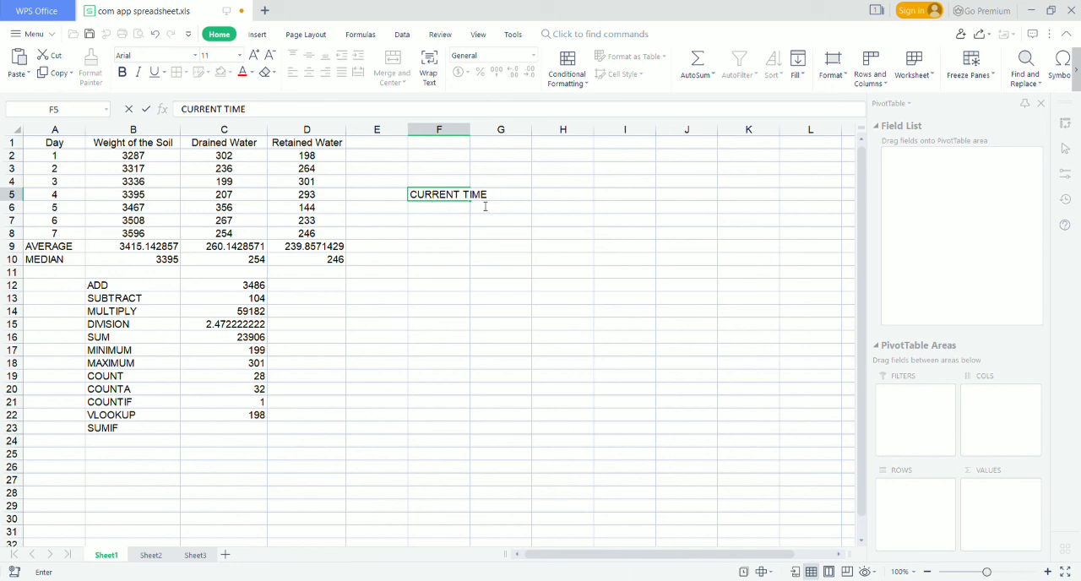
# Enter the formula =NOW() in G5, beside the CURRENT TIME label.
pyautogui.click(531, 196)
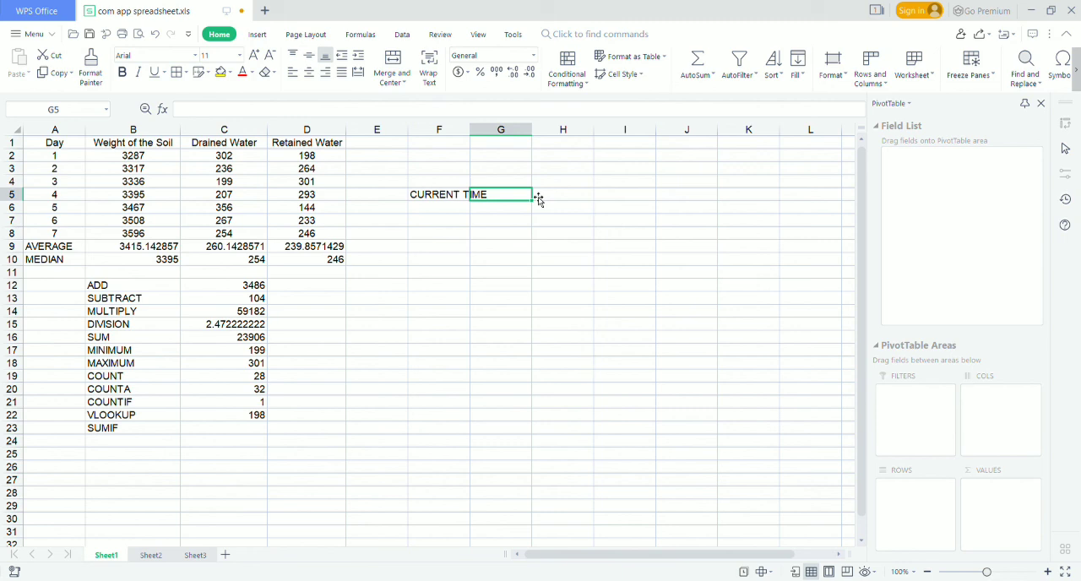
pyautogui.write('E')
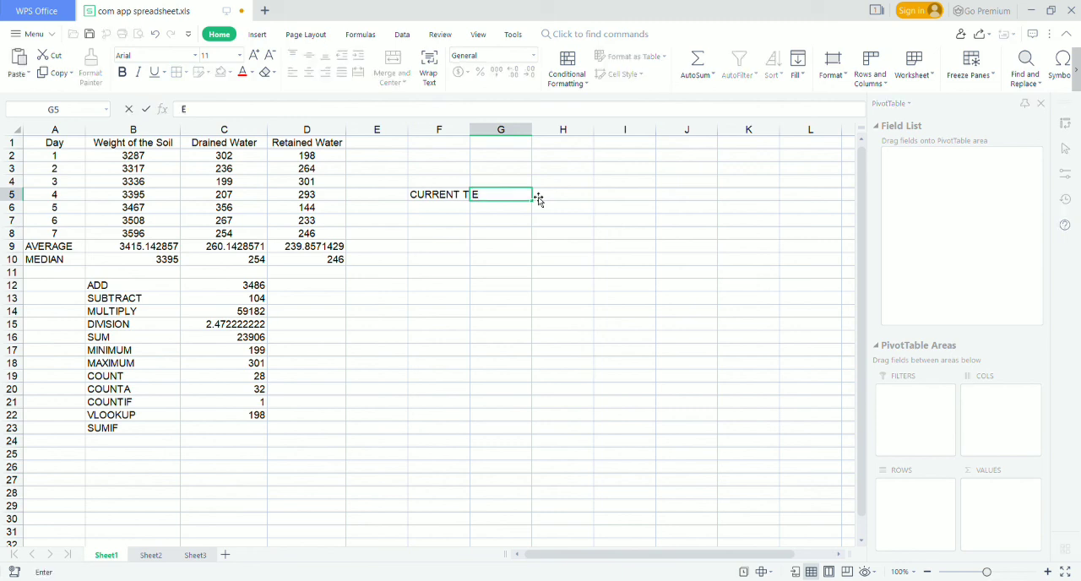
pyautogui.press('BackSpace')
pyautogui.write('=')
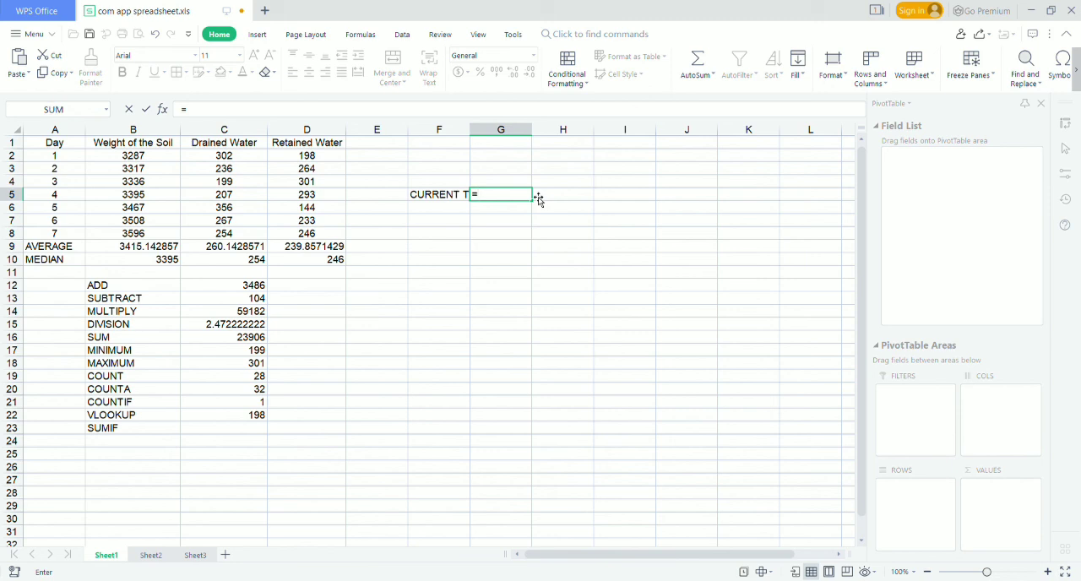
pyautogui.write('NOW()')
pyautogui.press('Return')
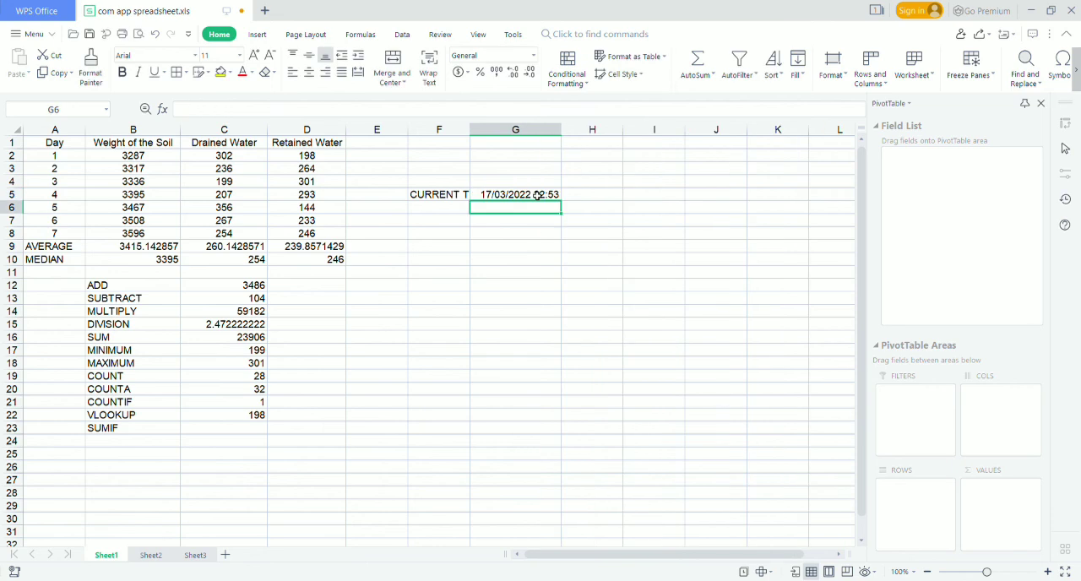